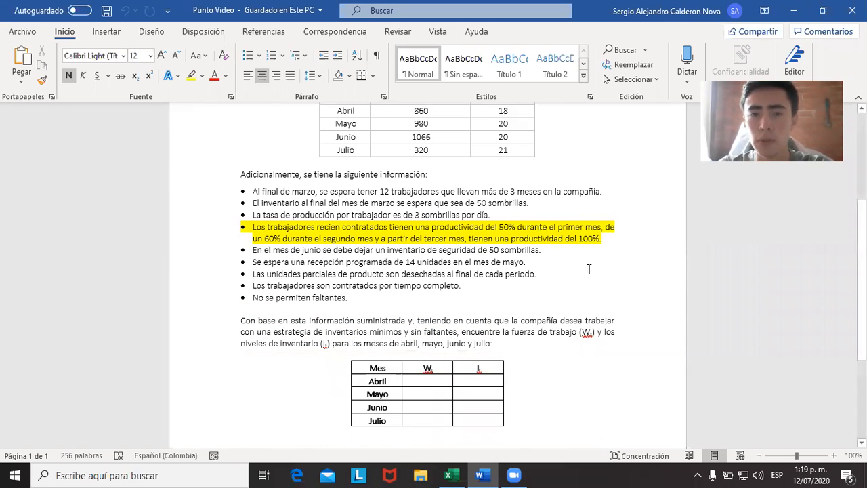
Read the problem statement's demand table, workforce and inventory conditions, and the empty Wt and It answer table.
scroll(588, 269, up, 1)
scroll(576, 278, down, 1)
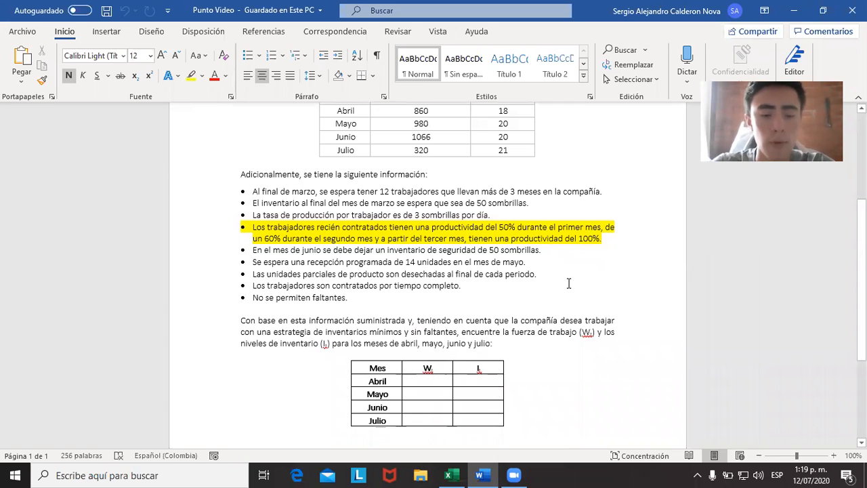
scroll(545, 330, up, 1)
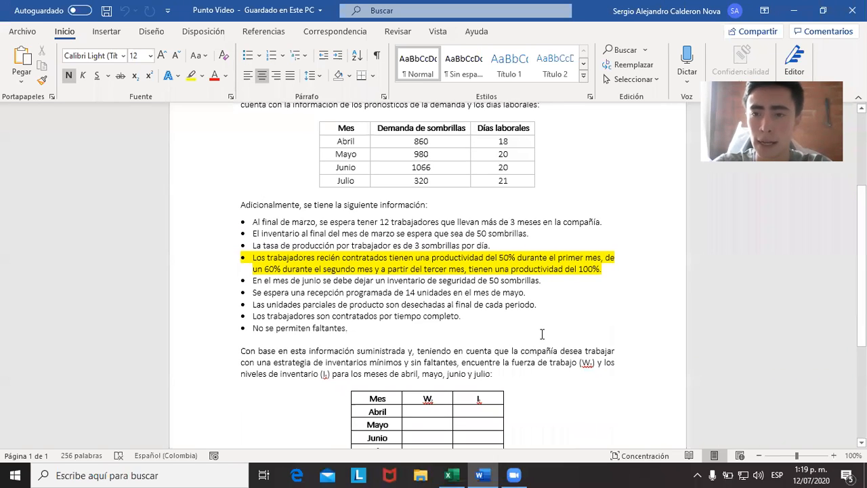
scroll(537, 321, down, 1)
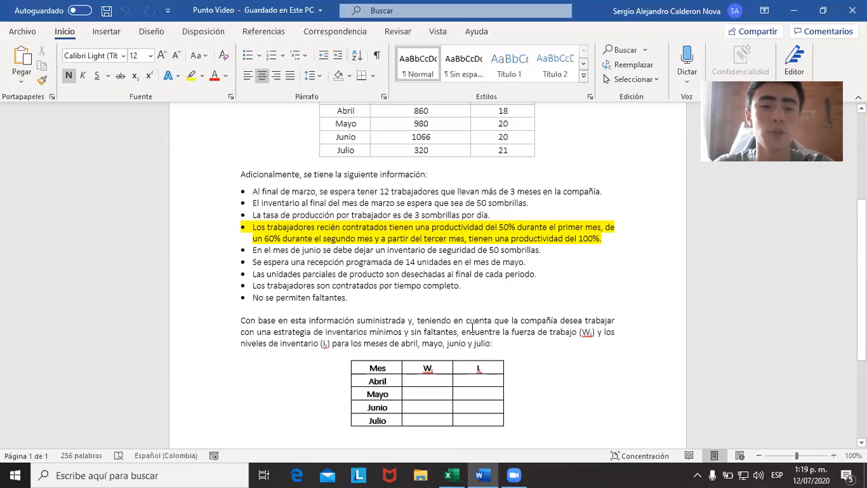
Switch to the Excel workbook and review July's Ft, April's It, the Wt column, and the demand and working-days data.
key(alt+Tab)
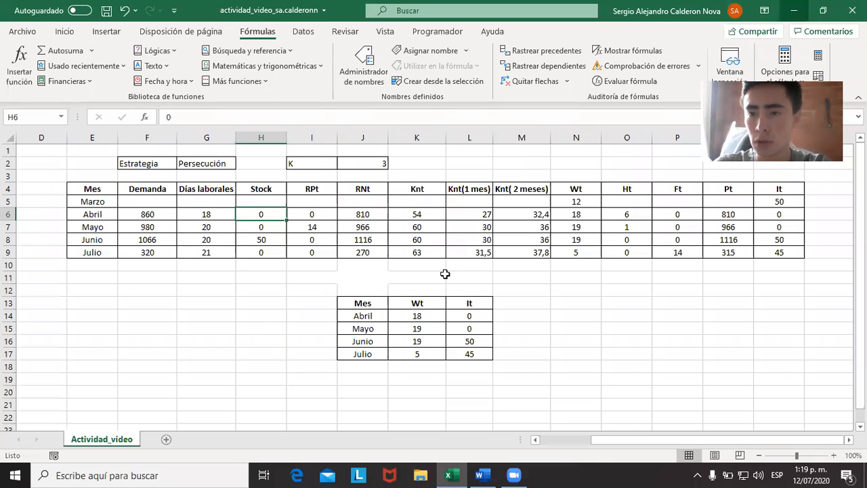
click(682, 251)
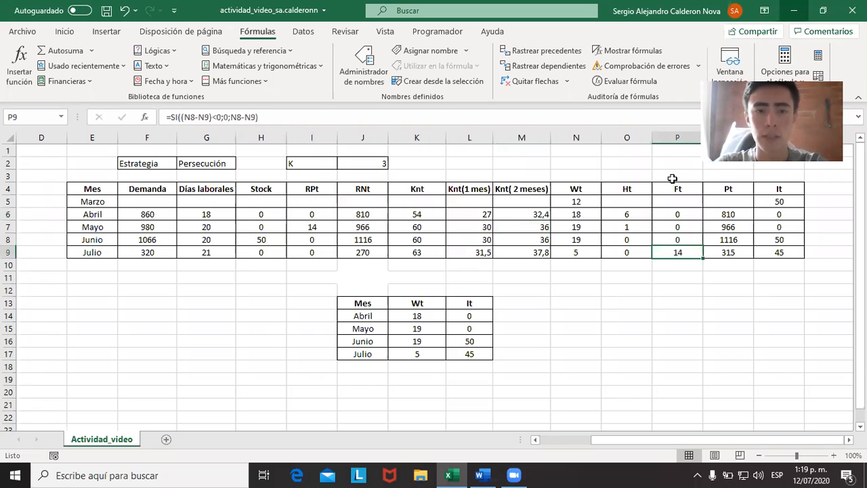
click(796, 215)
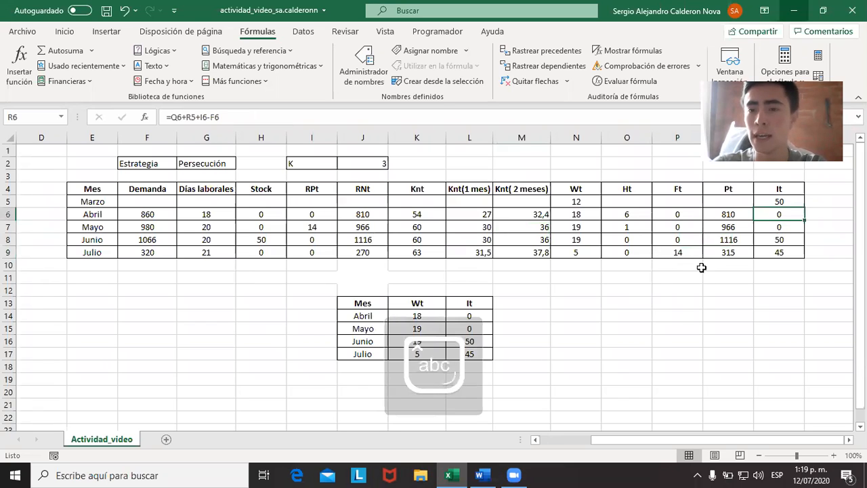
drag(577, 201, 583, 253)
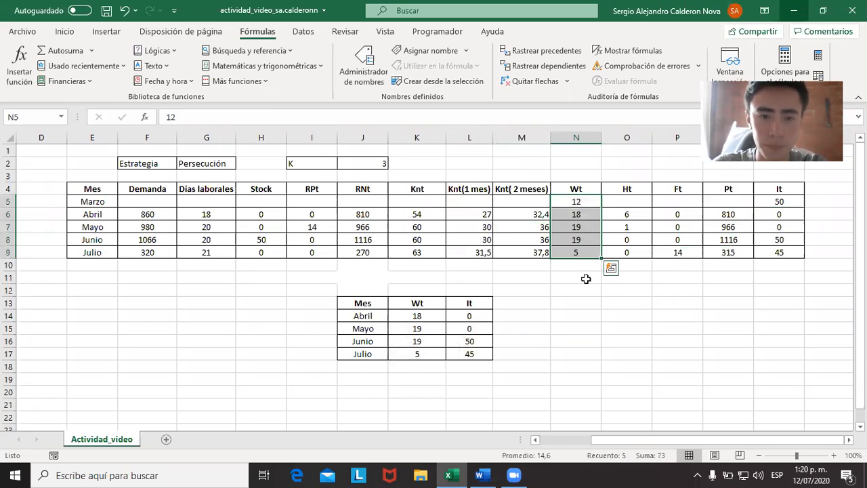
click(618, 380)
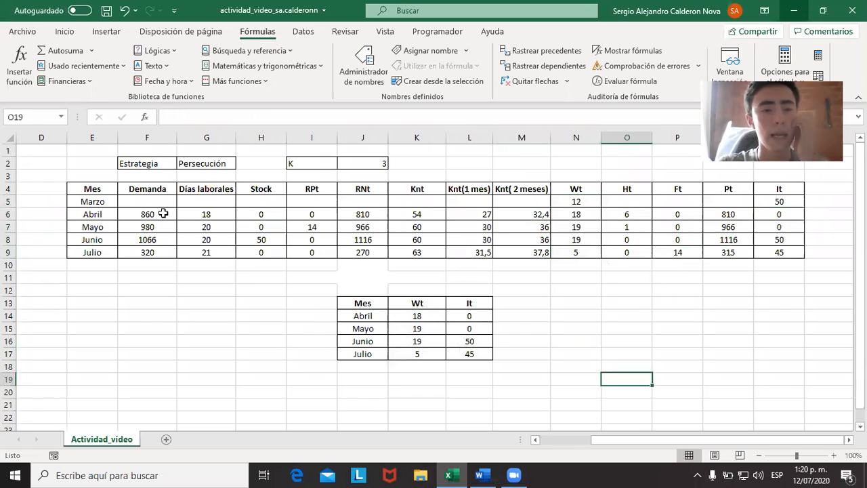
drag(155, 214, 210, 249)
click(243, 326)
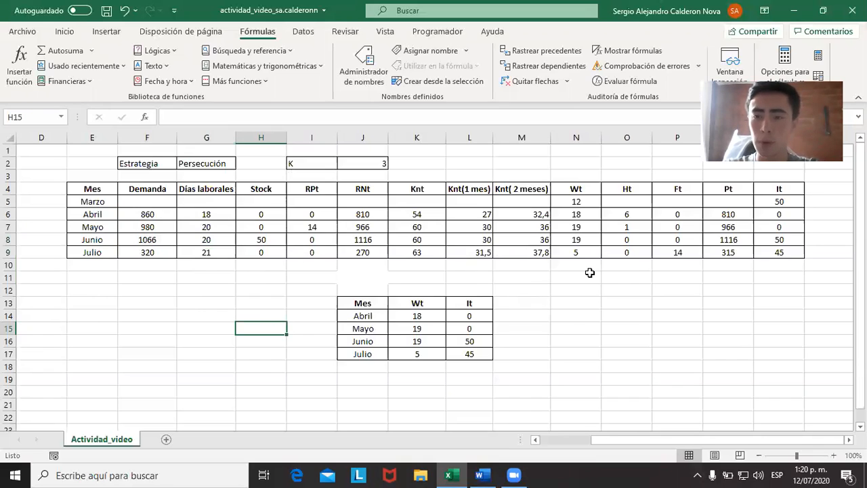
key(Caps_Lock)
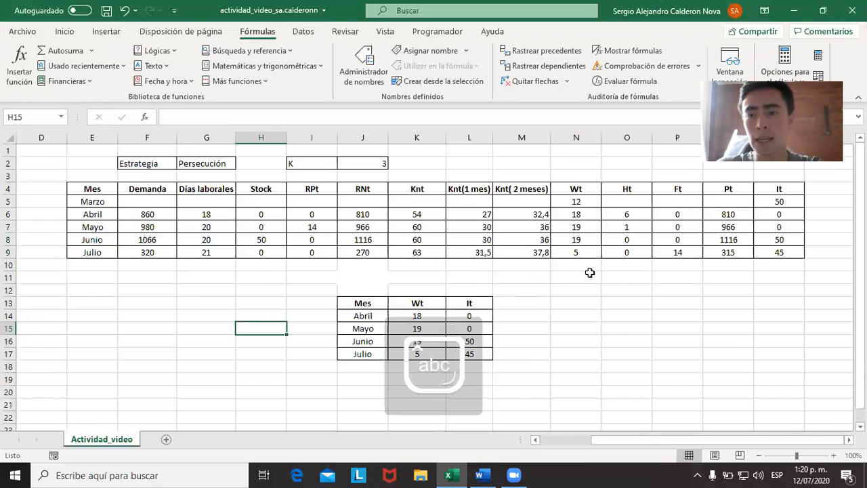
key(Caps_Lock)
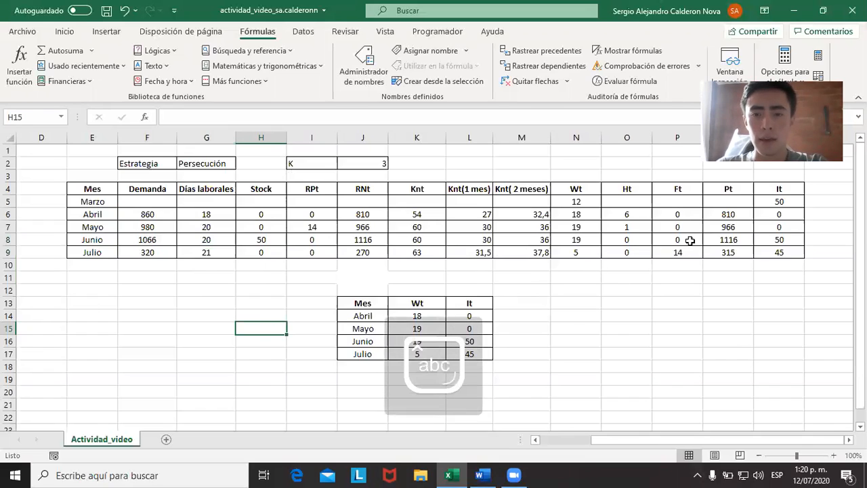
key(Caps_Lock)
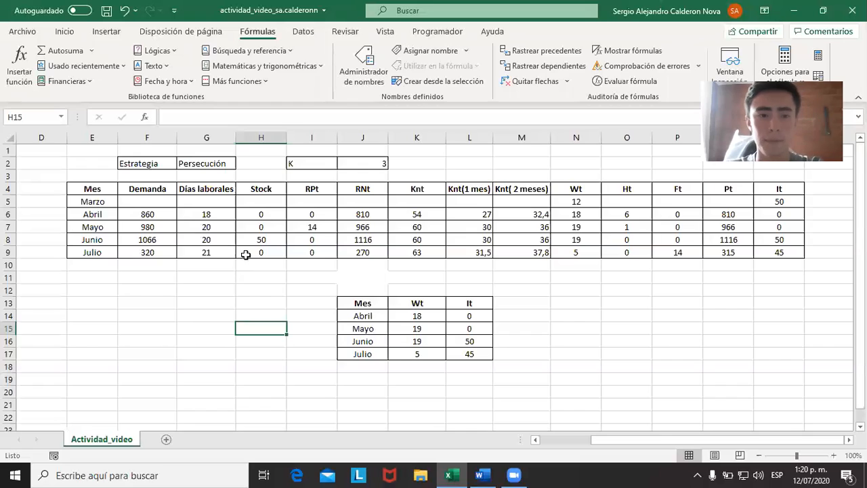
Examine the RPt column from April to July, ending on the scheduled receipt for May.
click(311, 189)
click(294, 277)
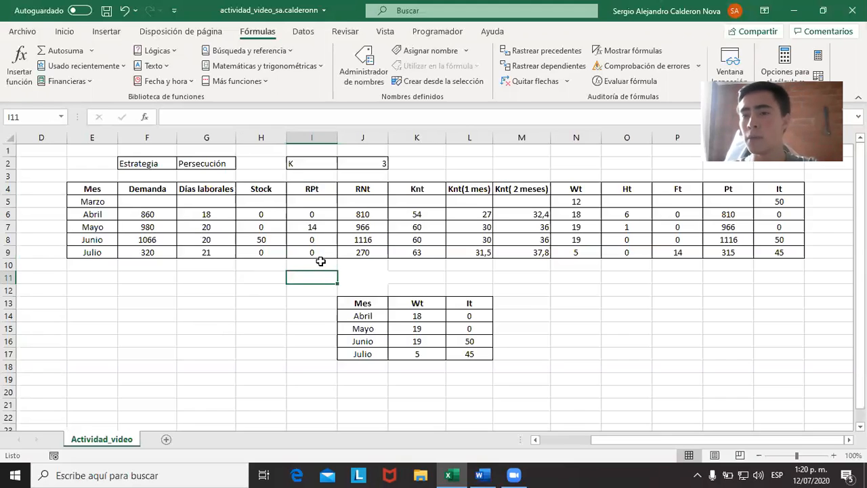
key(Caps_Lock)
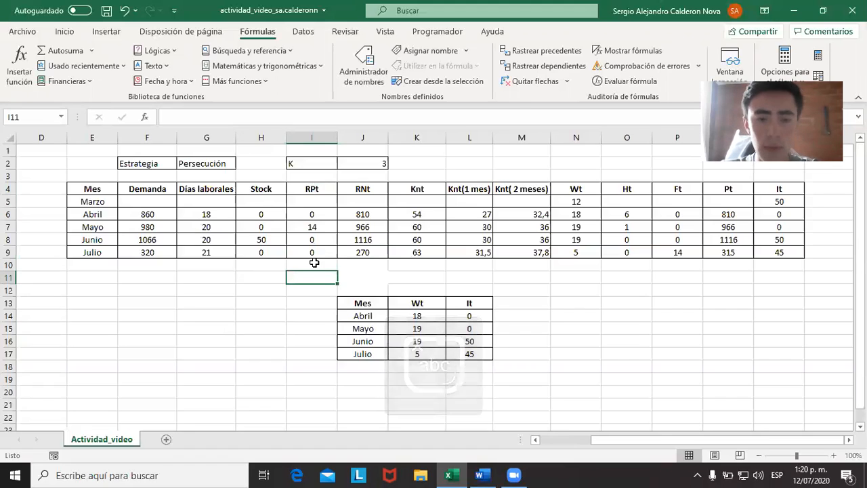
drag(318, 214, 315, 252)
click(314, 304)
click(328, 229)
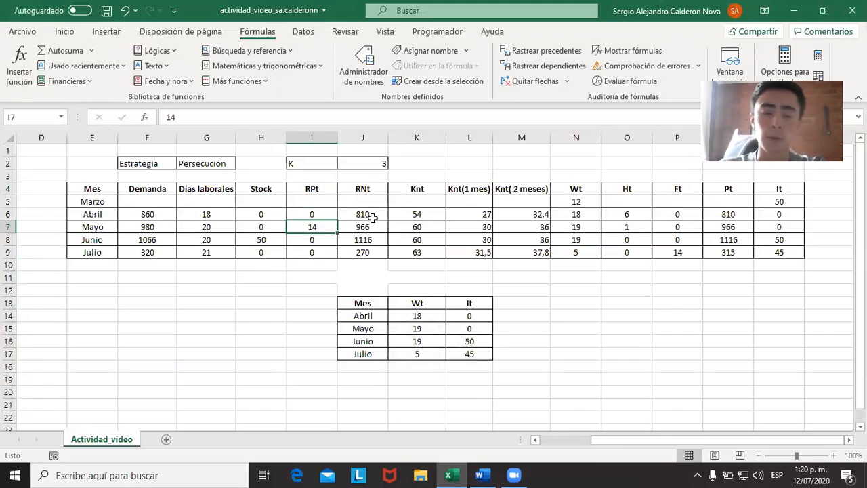
Inspect the cells referenced by April's RNt formula, leaving the formula as it is.
click(376, 188)
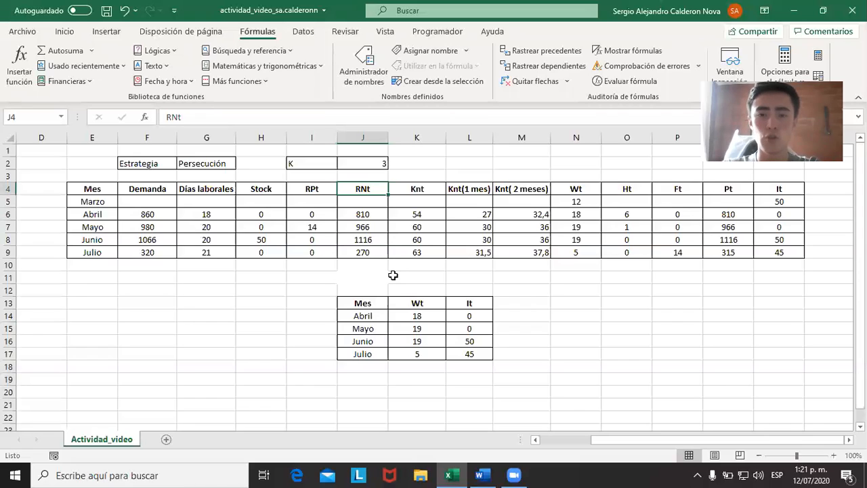
click(357, 215)
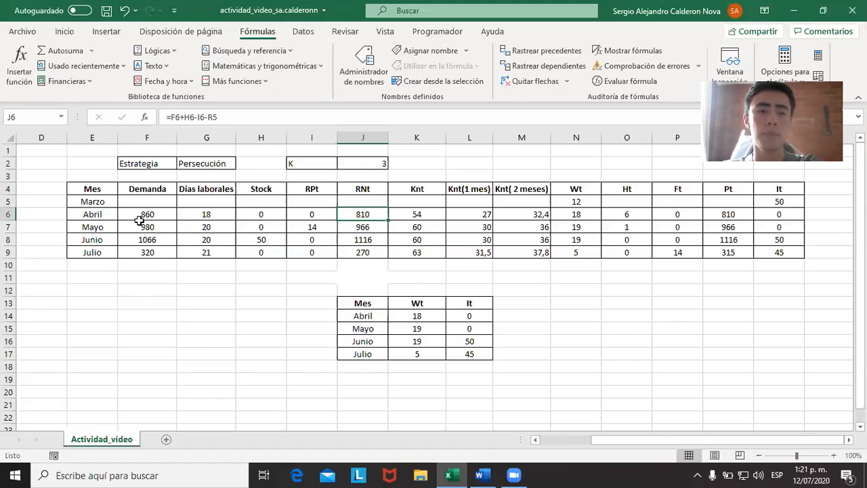
click(273, 123)
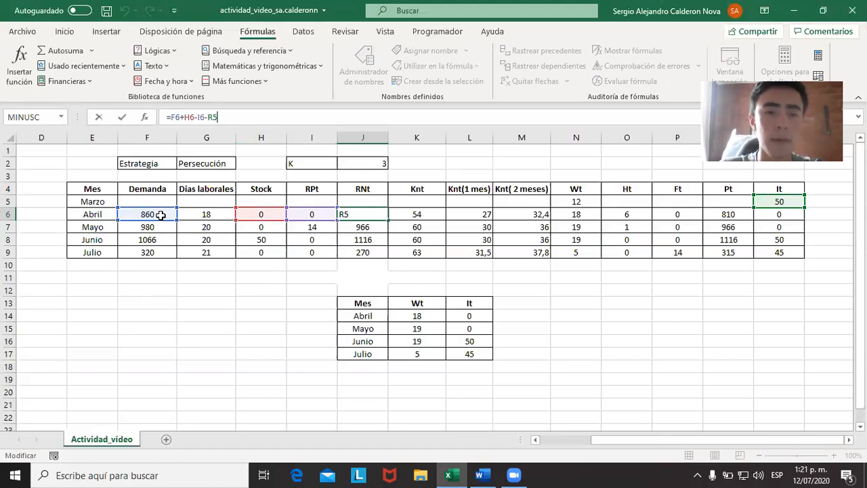
key(Escape)
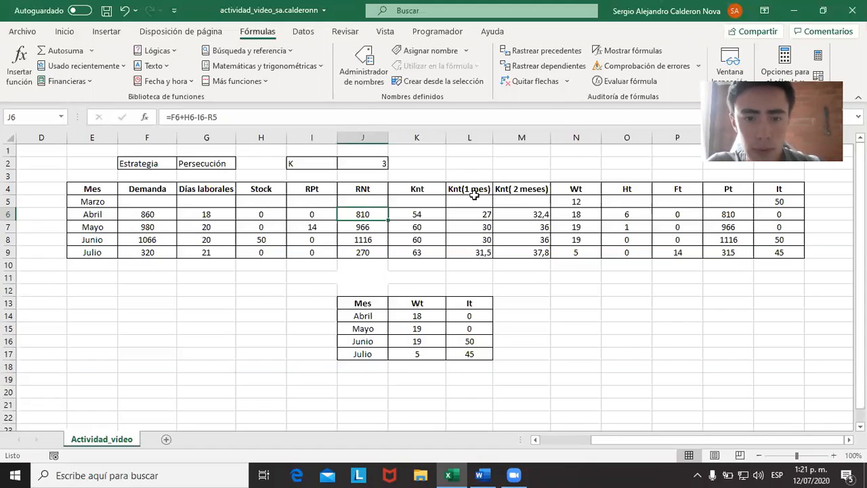
Inspect April's Knt formula and the K constant it references, and review the Knt column from April to July.
click(433, 215)
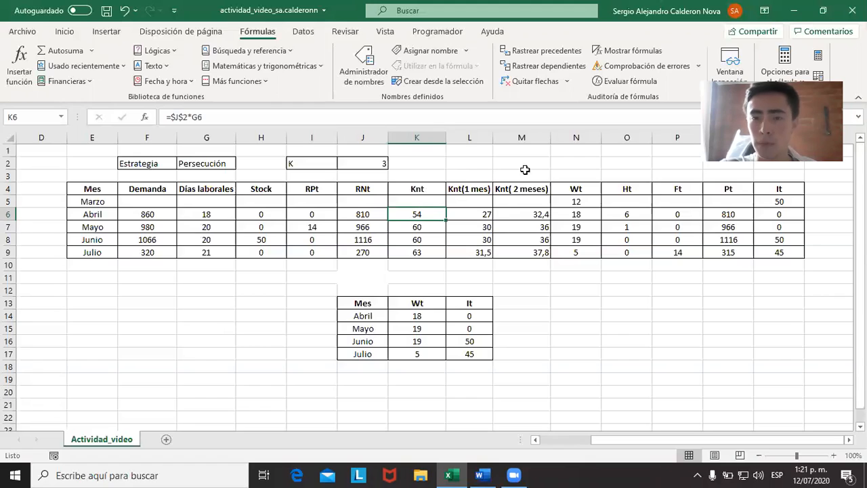
click(367, 163)
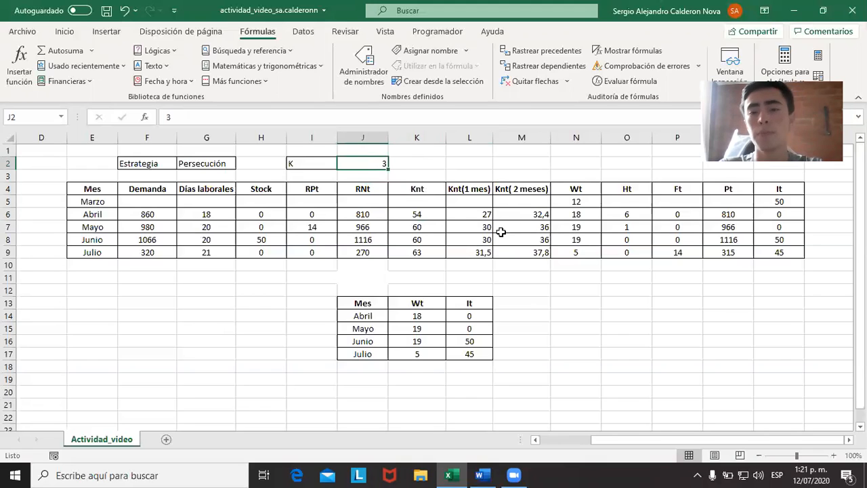
click(435, 215)
click(432, 117)
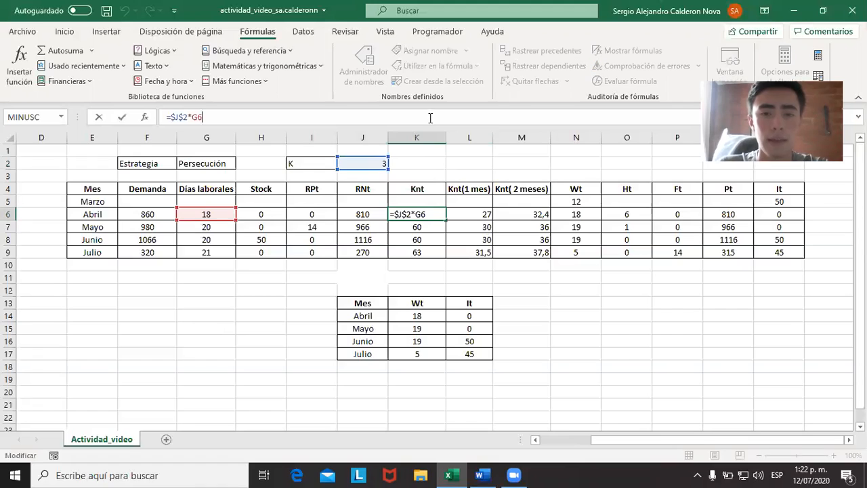
key(Escape)
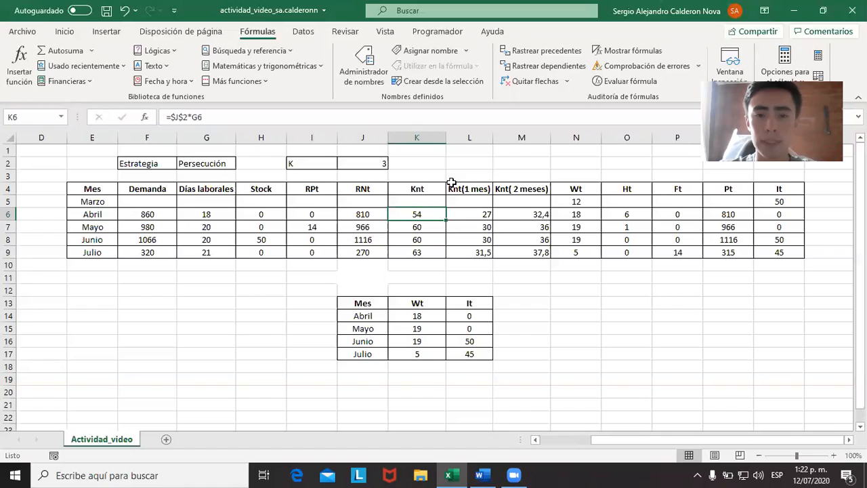
drag(431, 185, 423, 253)
click(427, 215)
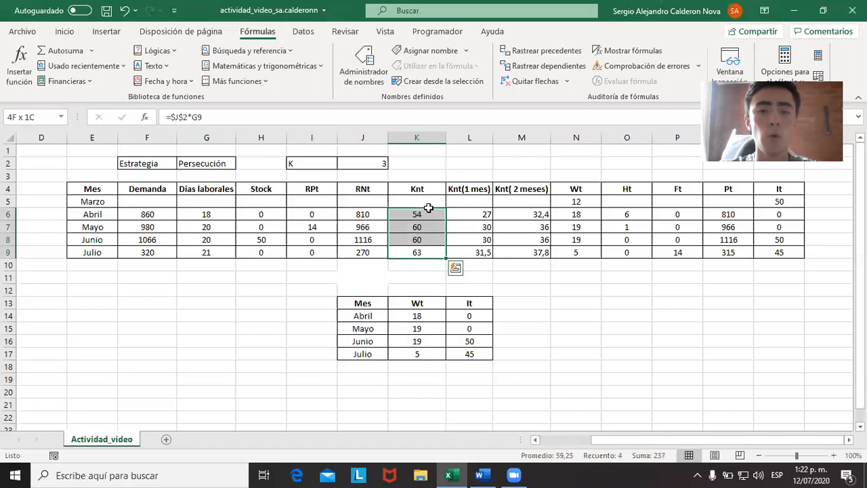
drag(429, 216, 427, 251)
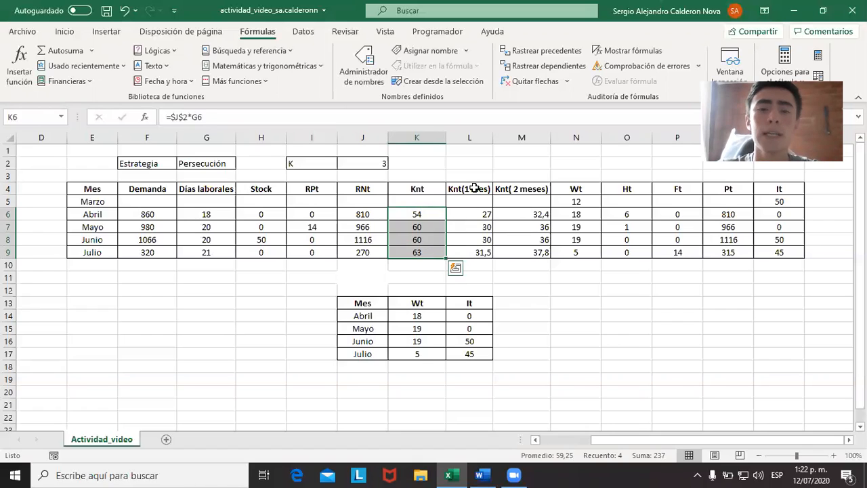
Review the Knt(1 mes) and Knt( 2 meses) columns from April to July, comparing them with the full-productivity Knt values.
drag(475, 188, 487, 213)
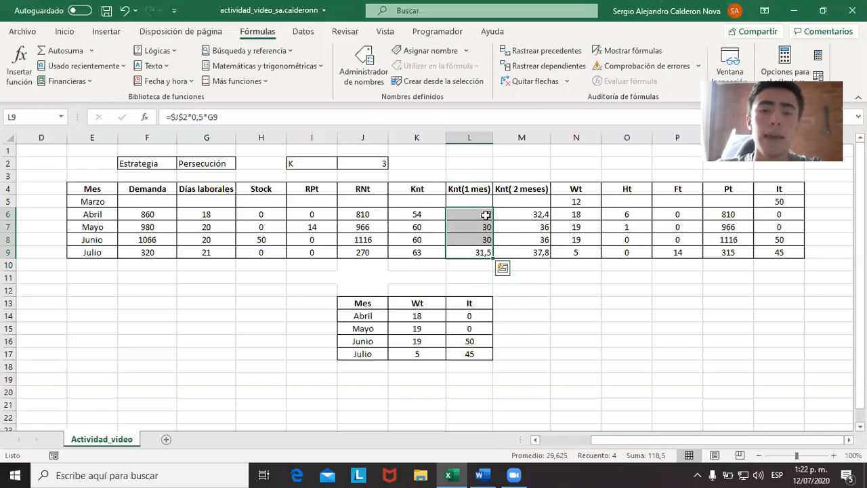
drag(485, 215, 485, 252)
drag(485, 215, 482, 252)
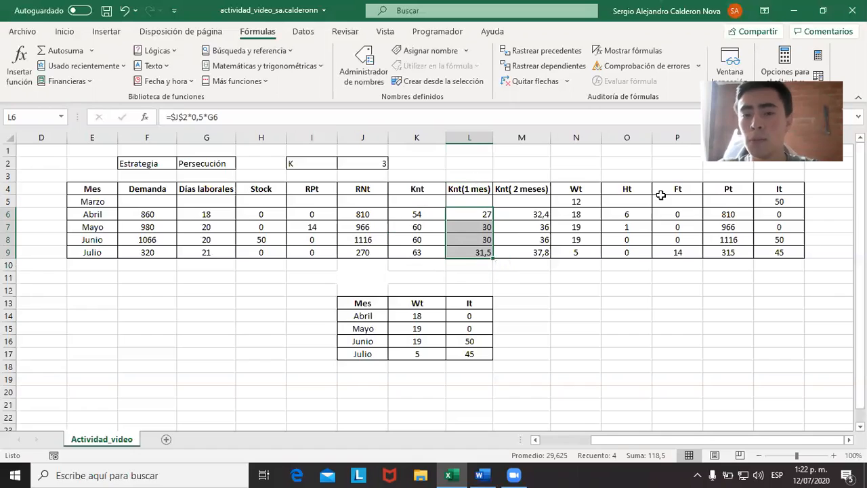
drag(534, 214, 534, 252)
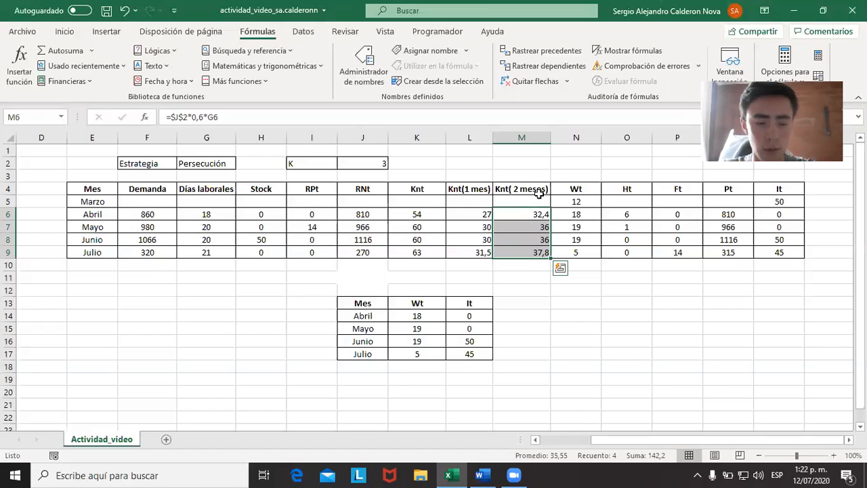
drag(526, 239, 526, 210)
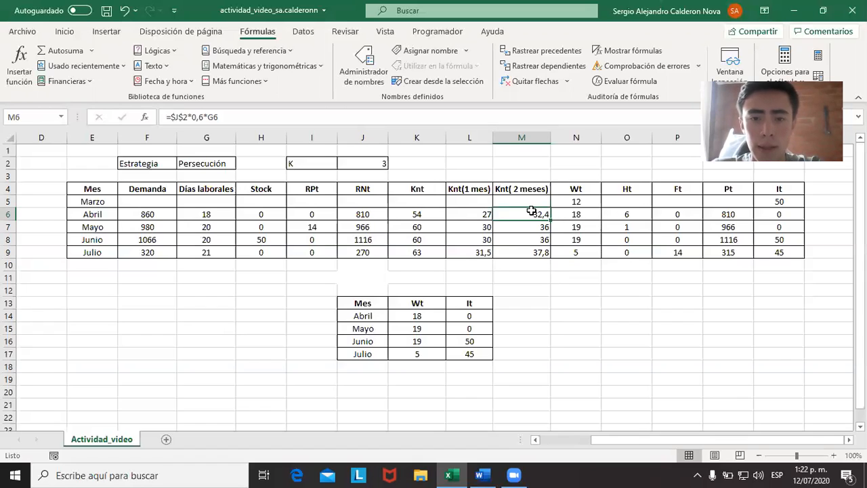
drag(439, 215, 522, 255)
Examine the Wt workforce column from March to July, ending on April's entry.
click(576, 214)
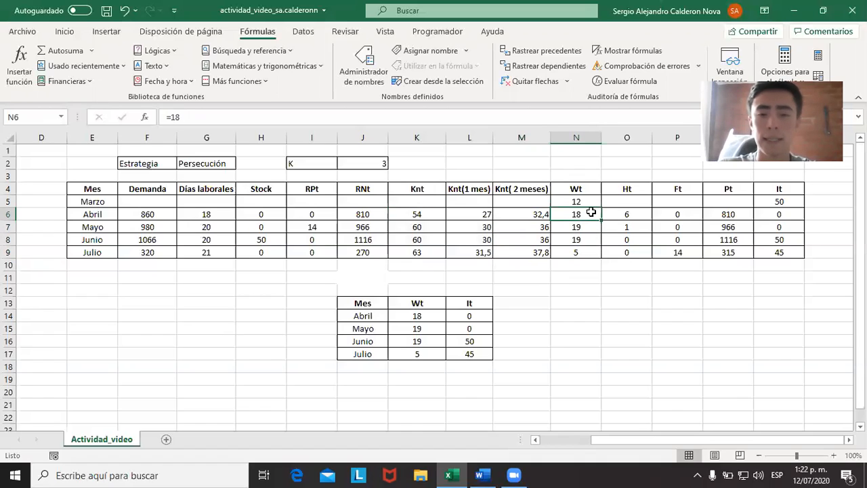
key(Up)
key(shift+Down)
key(shift+Down)
key(shift+Down)
key(shift+Down)
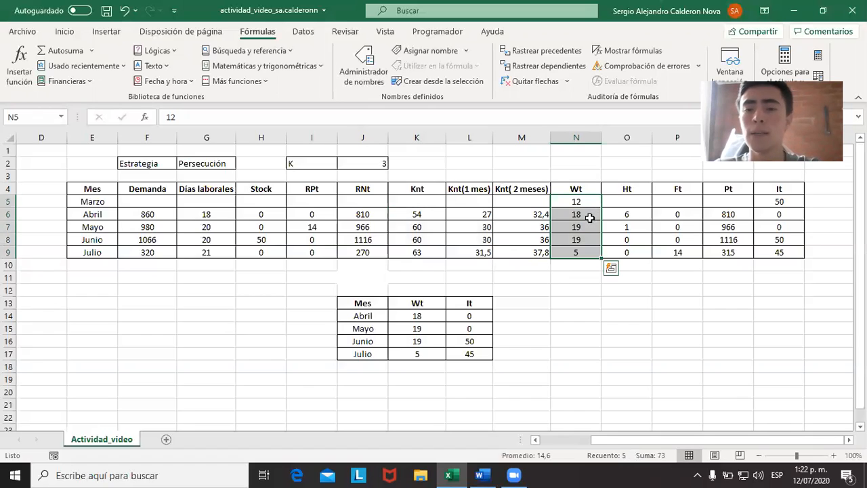
click(590, 215)
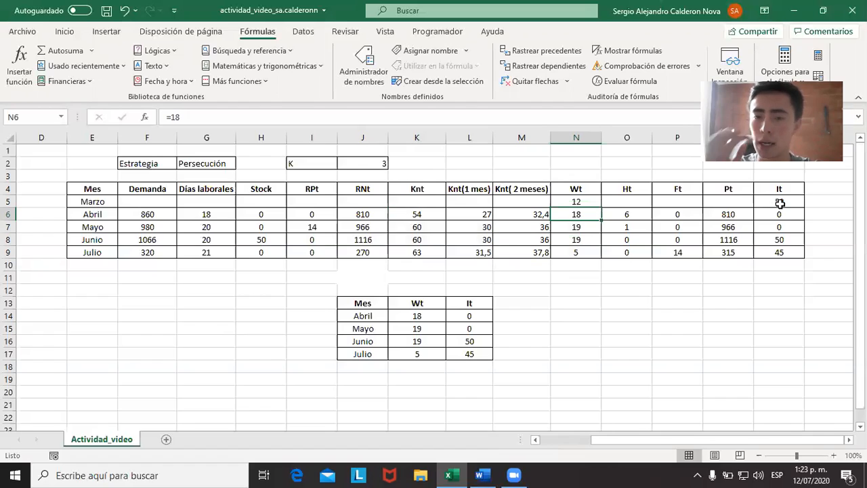
Inspect the April row's formulas across the Ht, Ft, Pt and It columns, ending on Ft.
key(Right)
key(Right)
key(Right)
key(Right)
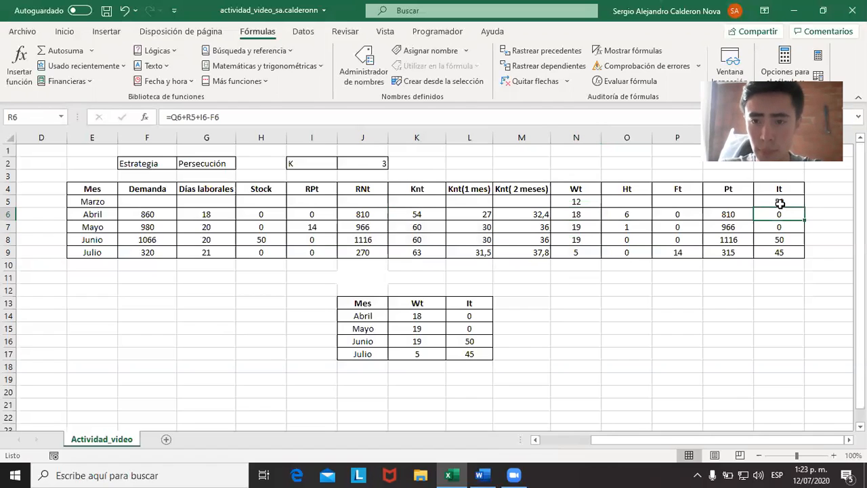
key(Left)
key(Left)
key(Left)
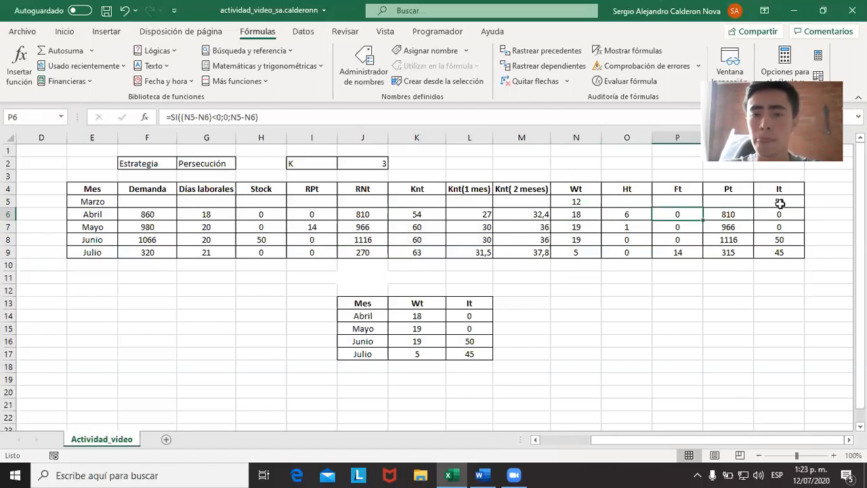
key(Right)
key(Right)
key(Left)
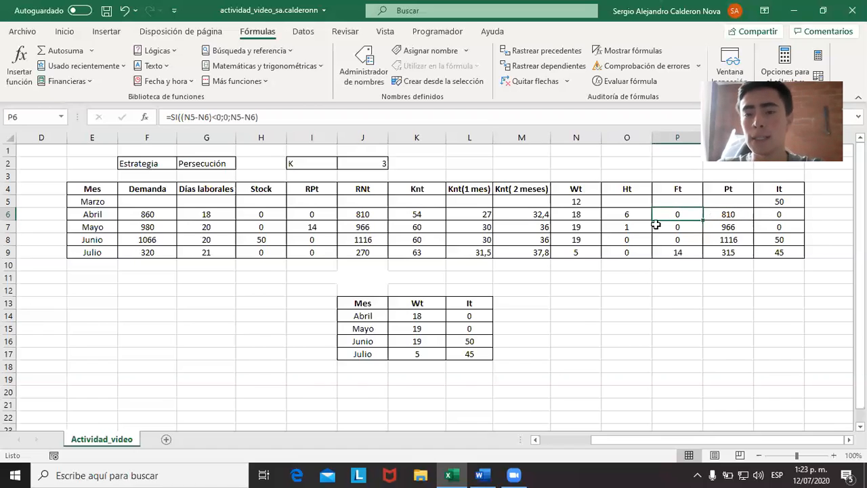
Review the Ht and Ft columns together and one by one from April to July.
drag(632, 189, 681, 252)
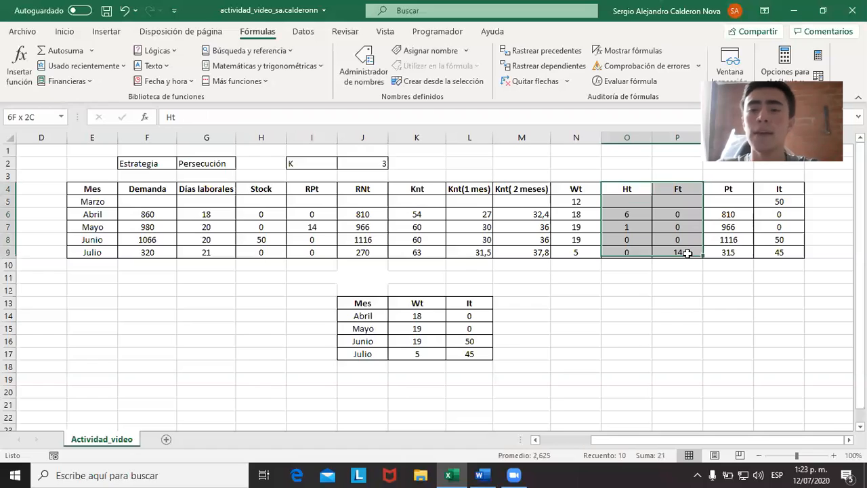
drag(638, 191, 632, 251)
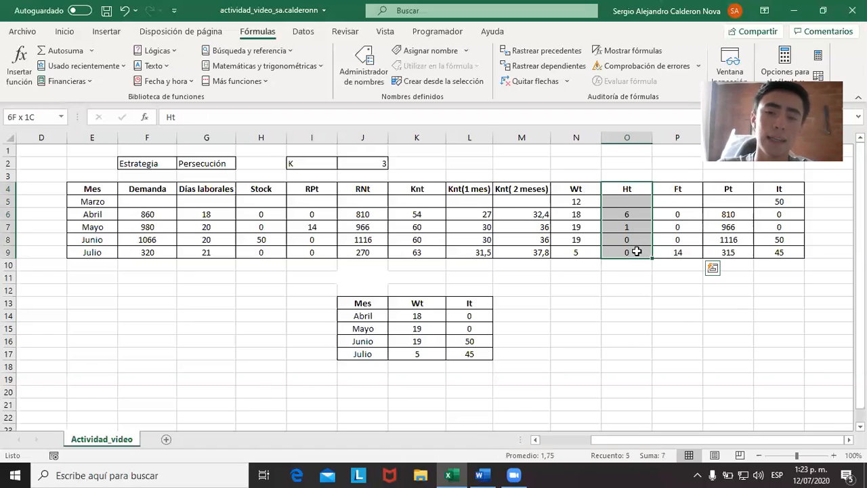
drag(679, 190, 684, 264)
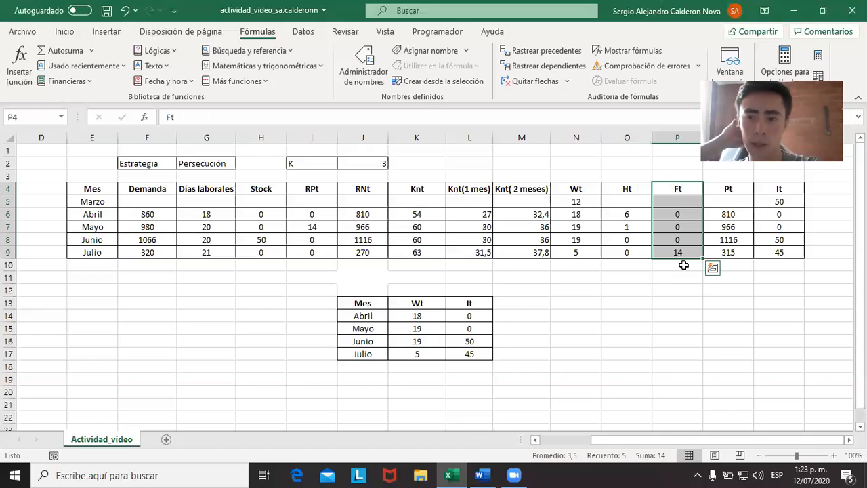
Inspect April's Pt formula and the Wt, Knt, Ht and Knt(1 mes) cells it references.
click(744, 188)
click(730, 215)
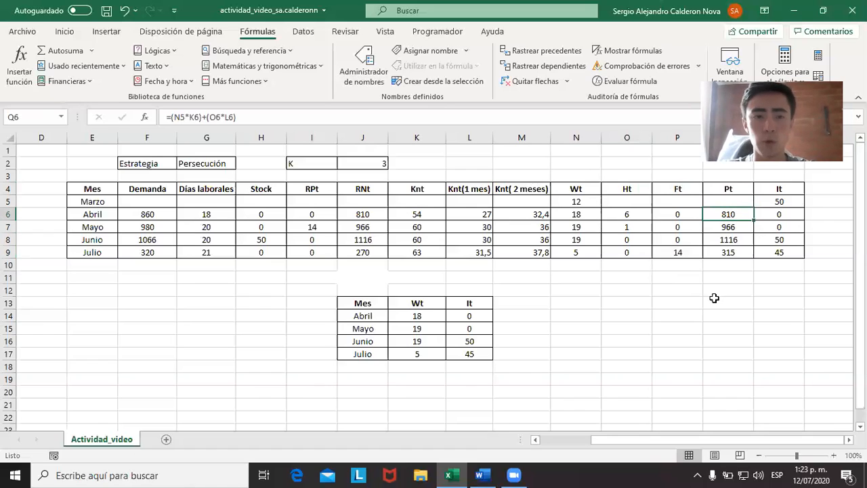
click(368, 110)
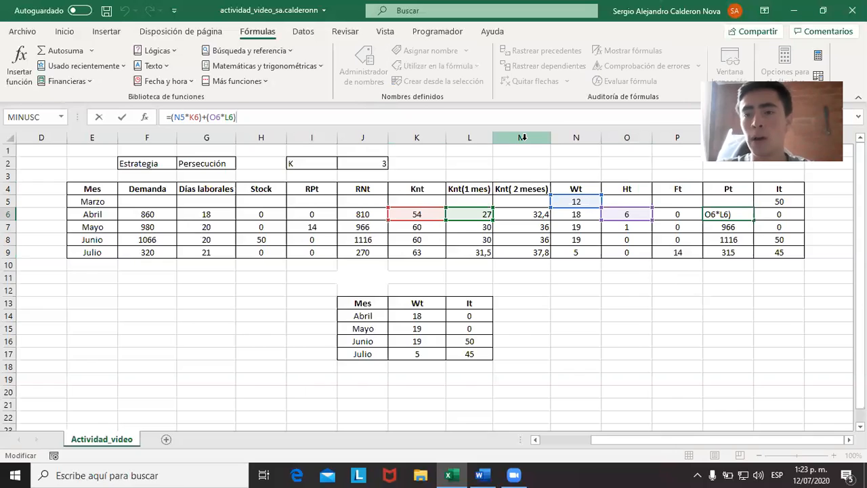
key(ctrl+Return)
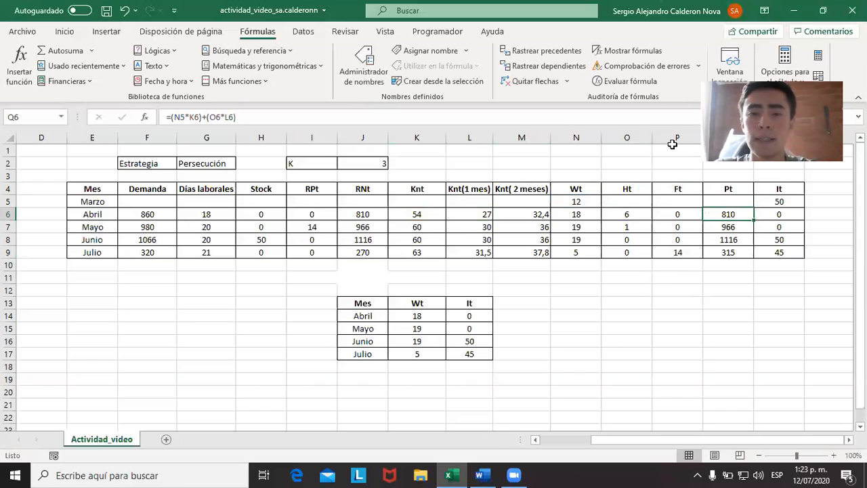
double_click(715, 217)
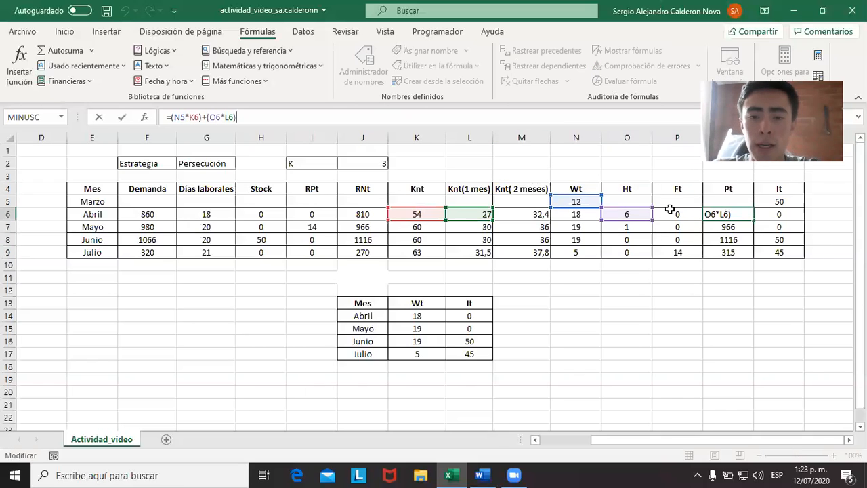
key(Escape)
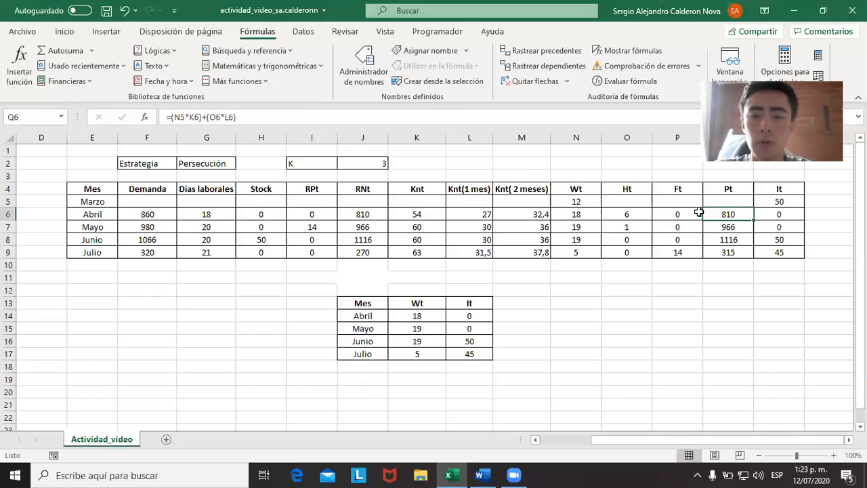
Shorten April's Pt formula to =(N5*K6), removing the term for newly hired workers.
click(546, 119)
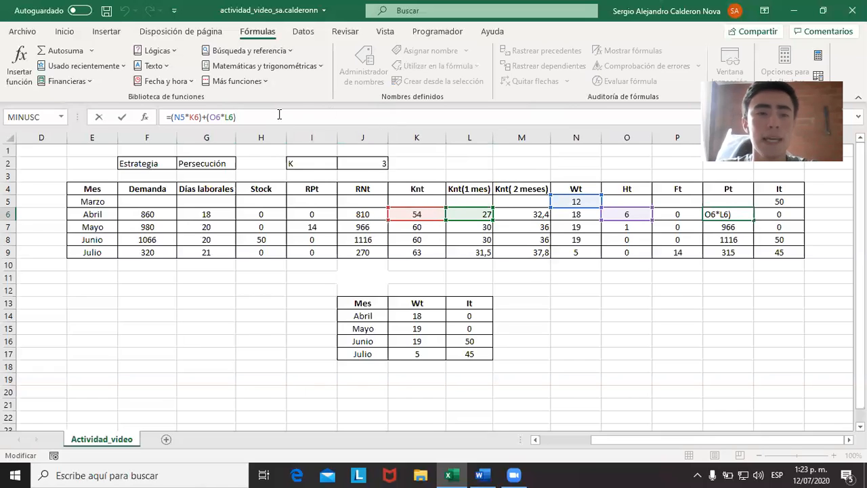
drag(234, 116, 205, 117)
key(BackSpace)
key(BackSpace)
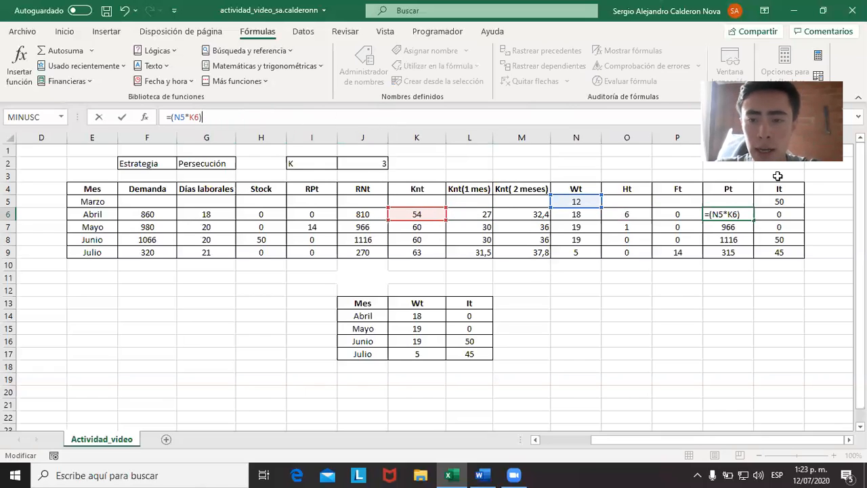
key(Return)
key(Up)
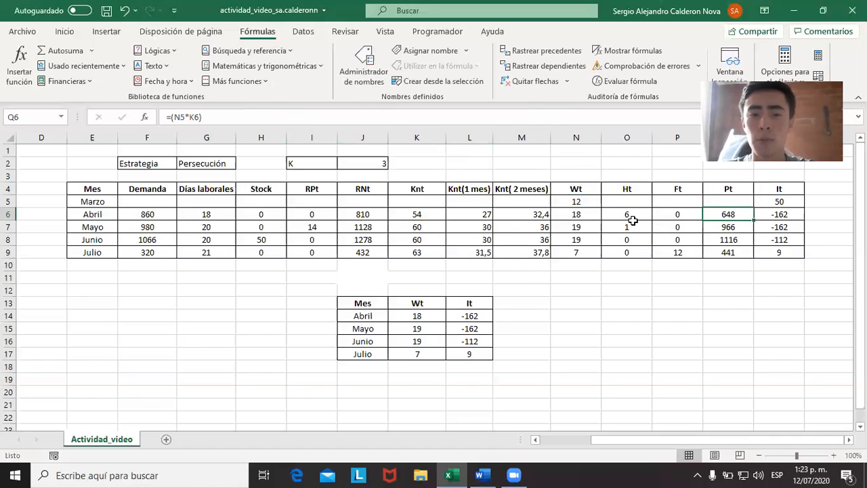
Add the new-hire term back to April's Pt formula, making it =(N5*K6)+(O6*L6).
click(332, 117)
text(+(O6*L6))
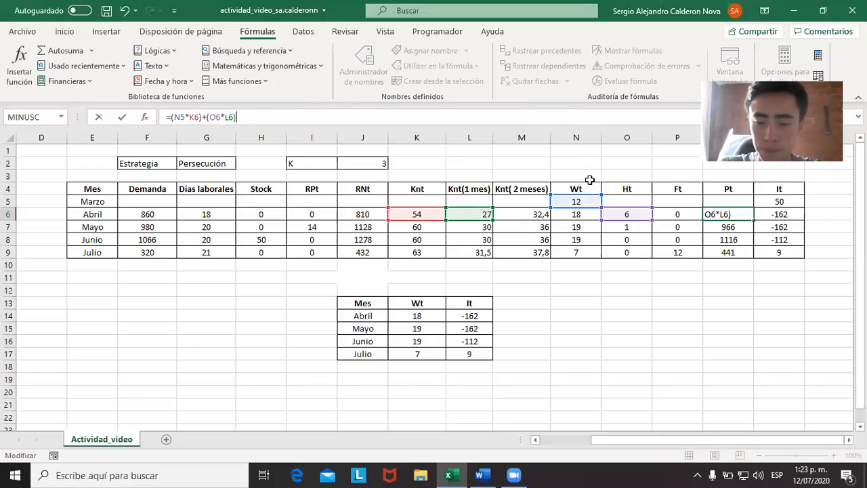
key(ctrl+Return)
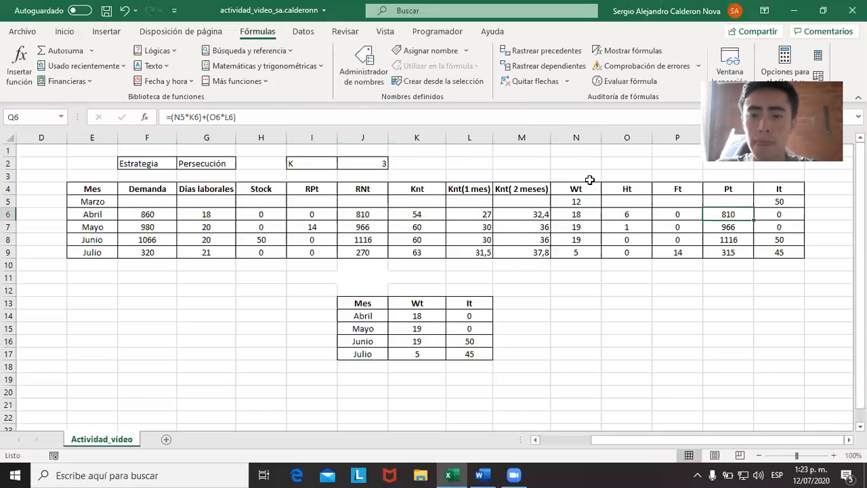
Try April's Ht hires with 1, 2, 3, 4 and 5 in turn, checking the effect on It.
key(Left)
key(Left)
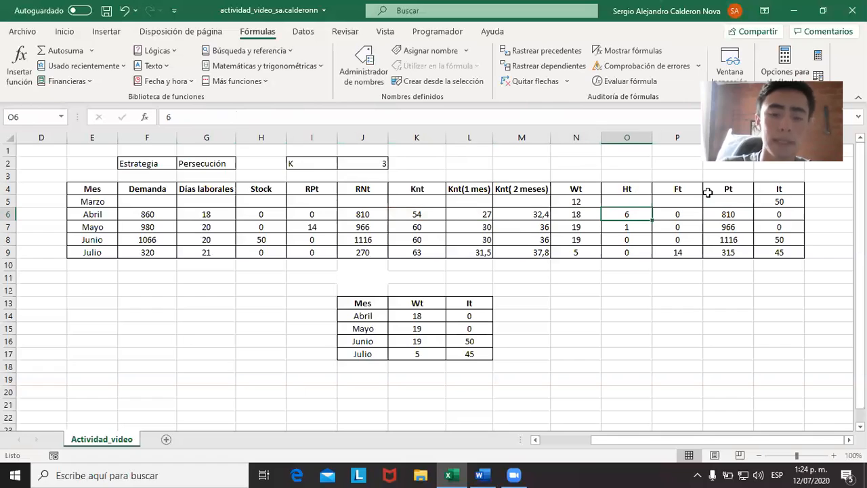
text(1)
key(Return)
key(Up)
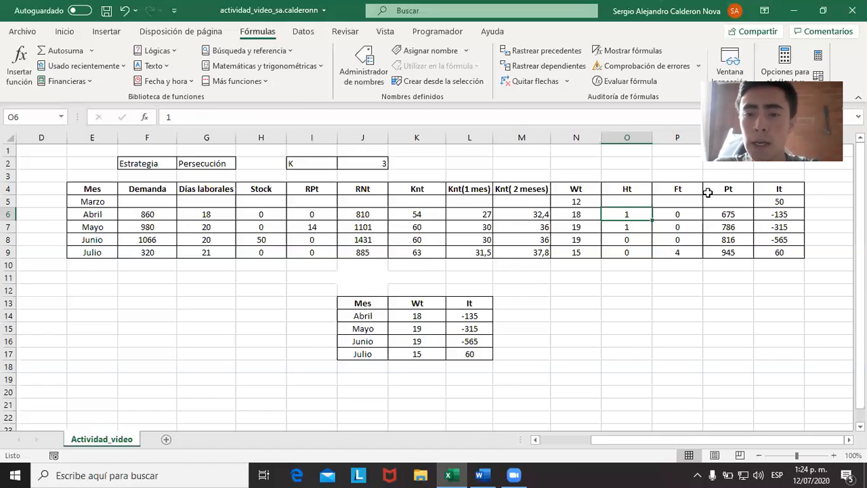
text(2)
key(Tab)
key(Left)
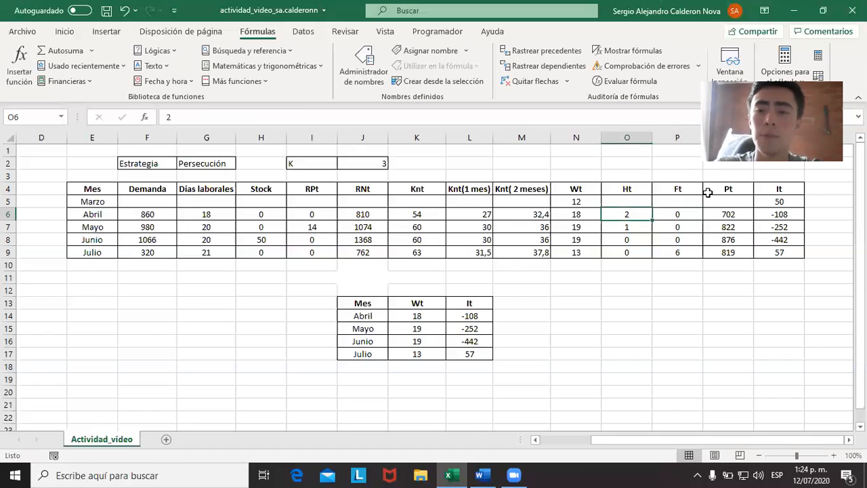
text(3)
key(Tab)
key(Left)
text(4)
key(Tab)
key(Left)
text(5)
key(Tab)
key(Left)
Set April's Ht hires to 6.
text(6)
key(Tab)
key(Left)
key(Left)
key(Tab)
key(Left)
key(Caps_Lock)
key(Caps_Lock)
key(Tab)
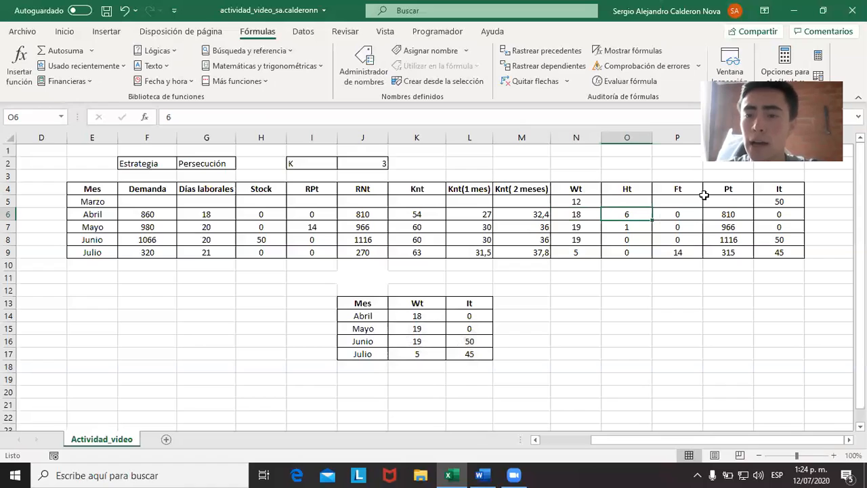
Inspect April's It formula and the Pt, prior It, RPt and Demanda cells it references.
click(767, 213)
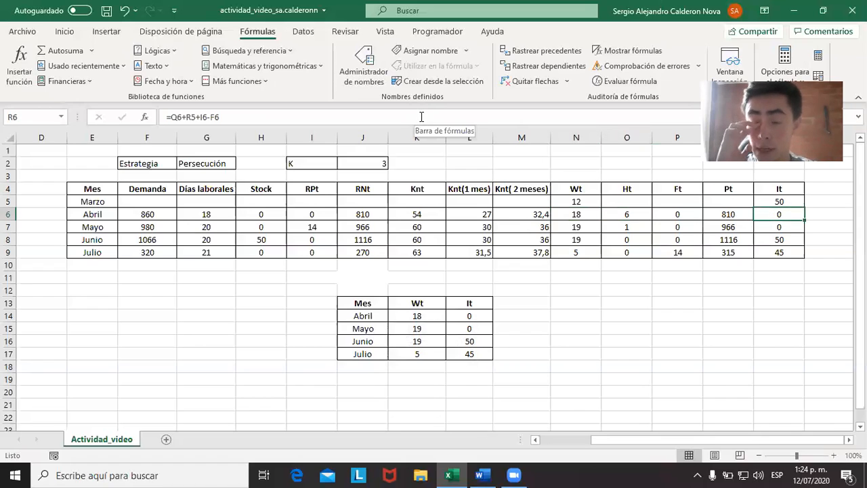
click(426, 117)
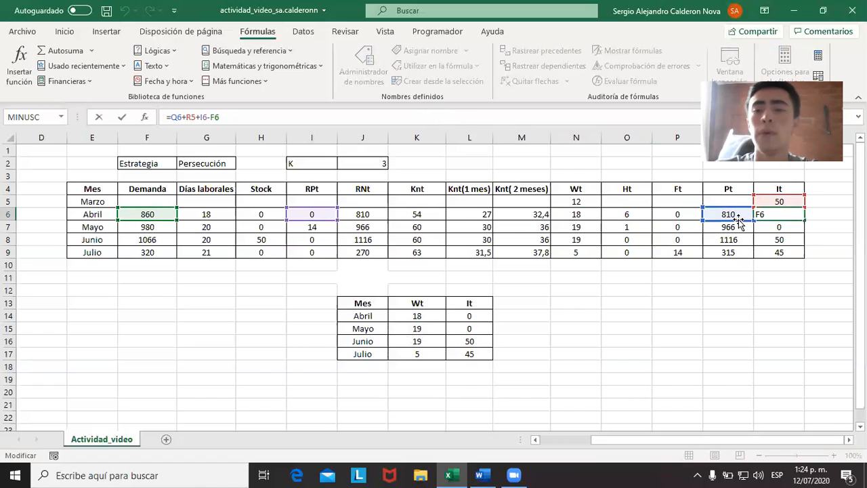
key(ctrl+Return)
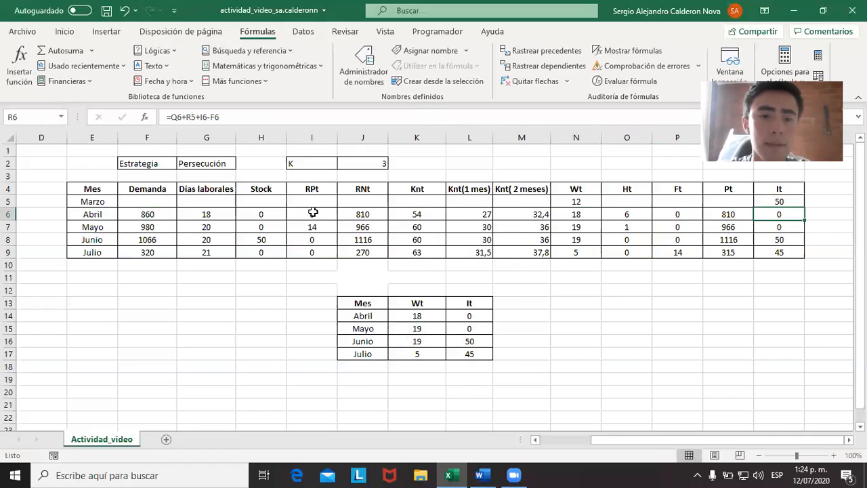
key(F2)
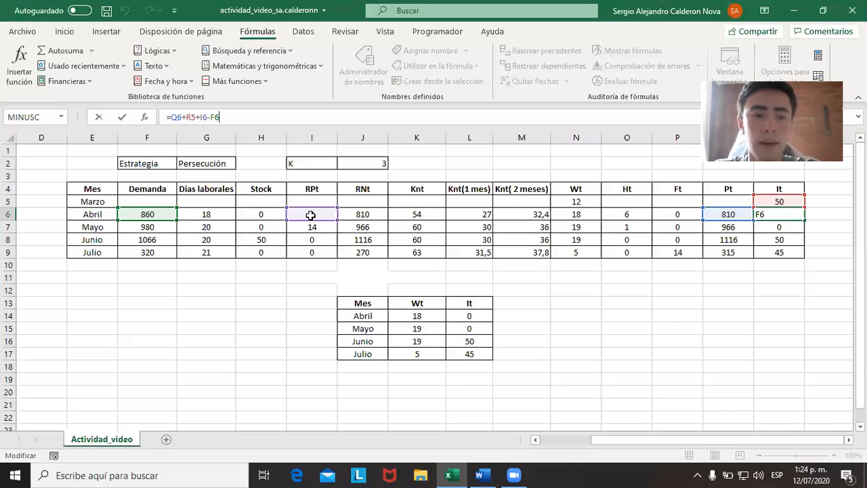
click(799, 214)
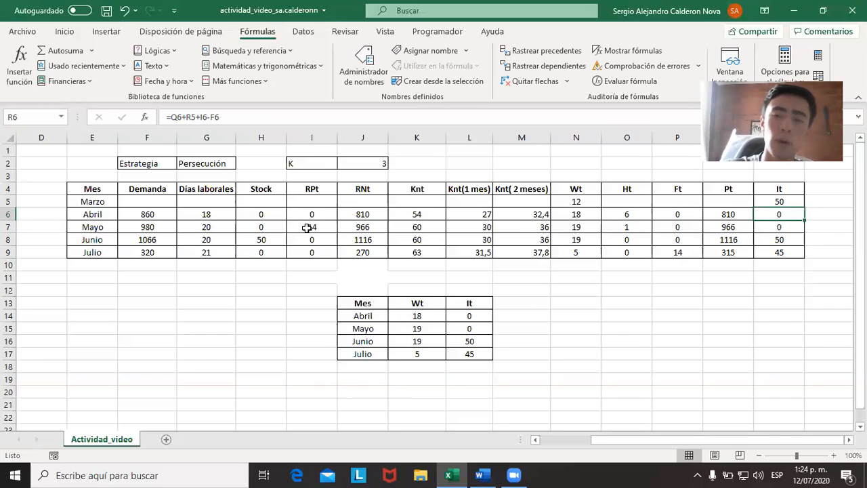
Inspect May's RNt formula and the month's Knt, Knt(1 mes) and Knt( 2 meses) values.
click(363, 227)
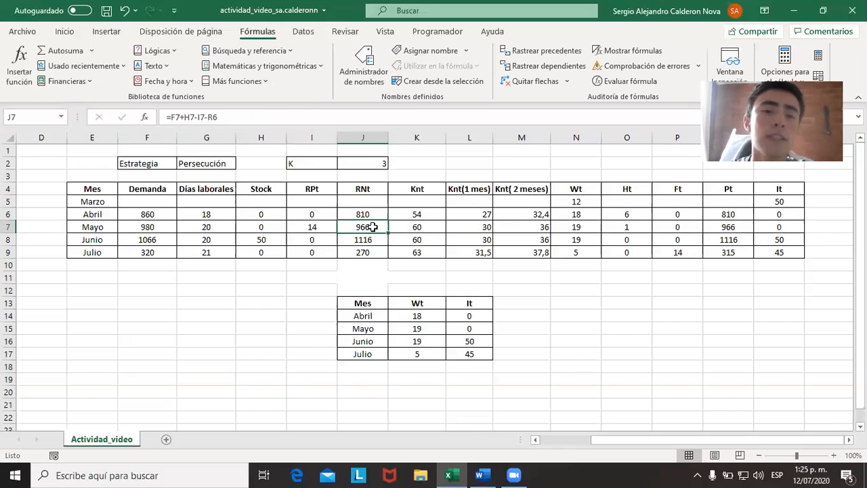
click(332, 121)
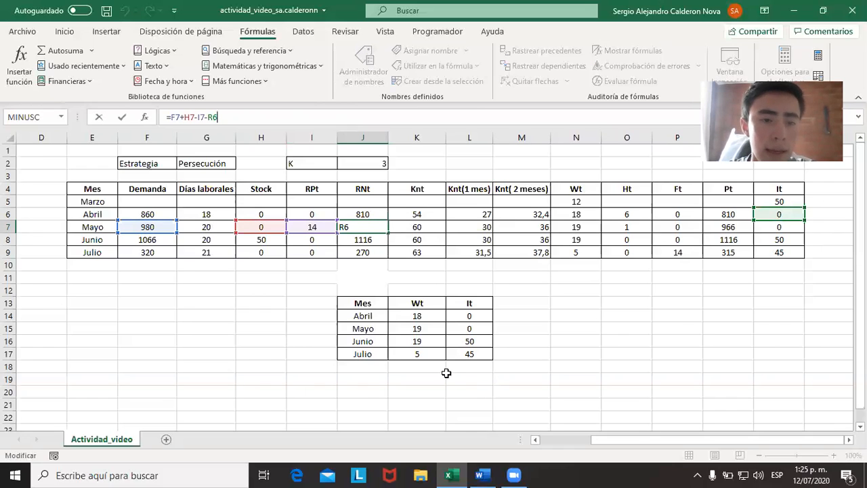
key(Escape)
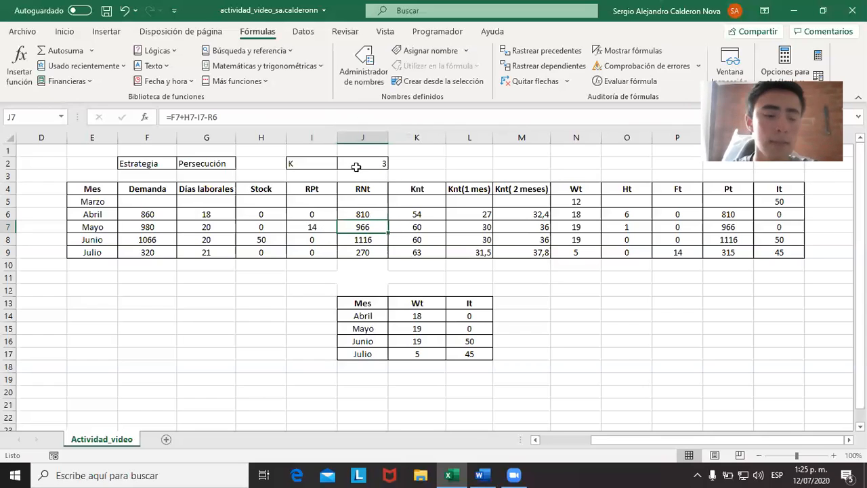
drag(409, 228, 501, 227)
click(505, 227)
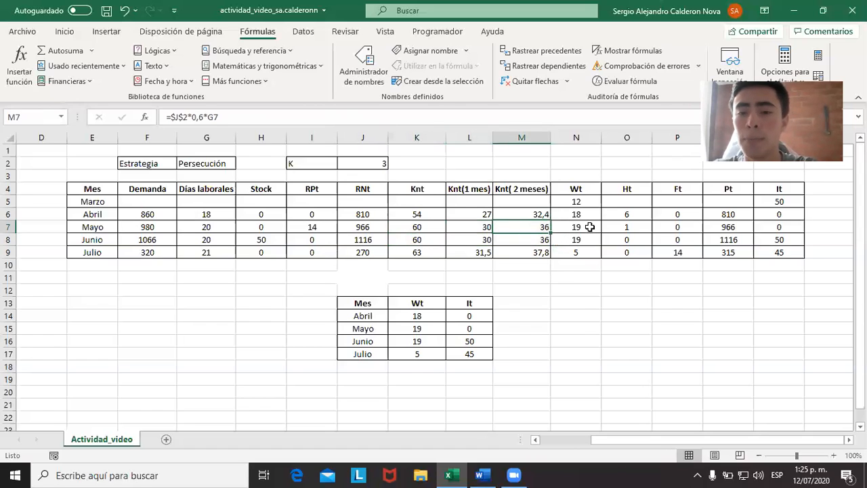
Shorten May's Pt formula to =(N5*K7), leaving only the production of the initial workers.
click(738, 227)
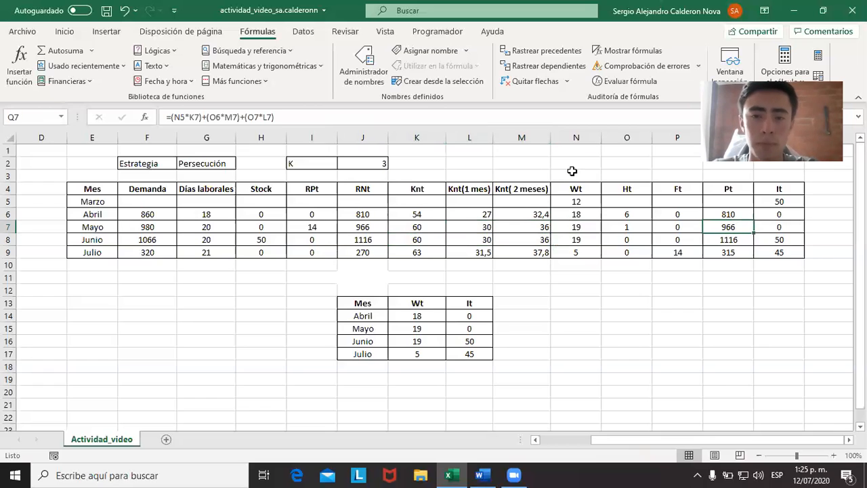
click(544, 113)
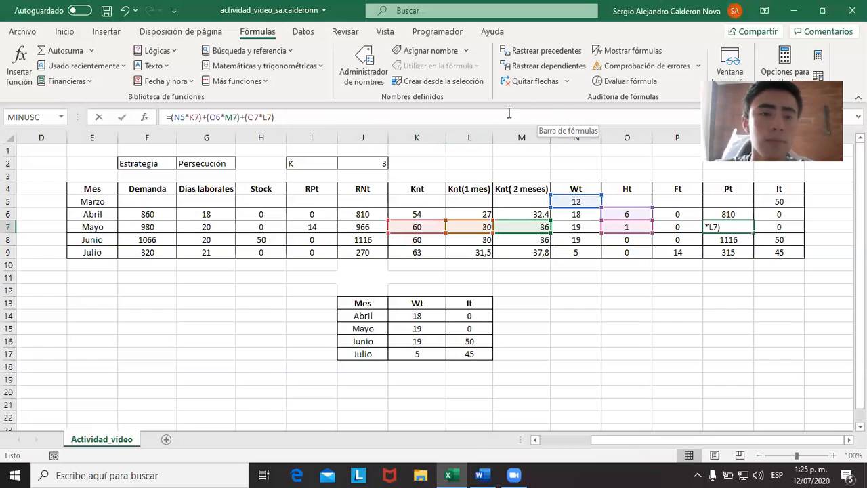
drag(280, 115, 205, 114)
key(ctrl+c)
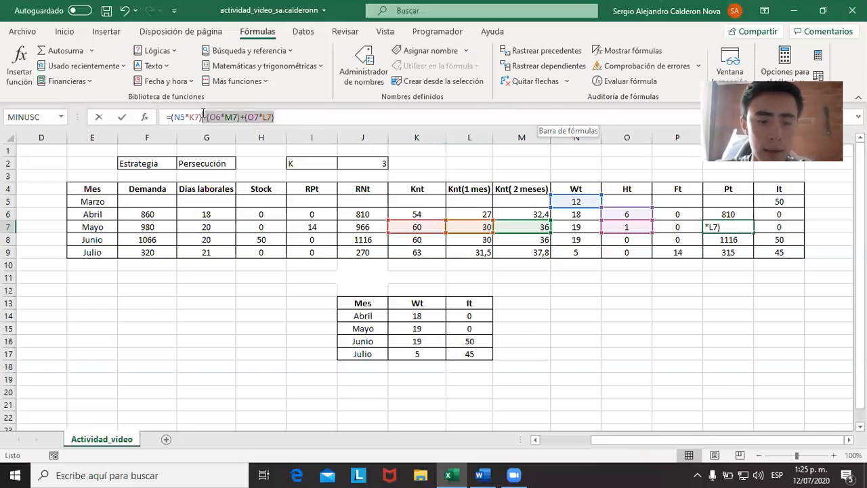
key(BackSpace)
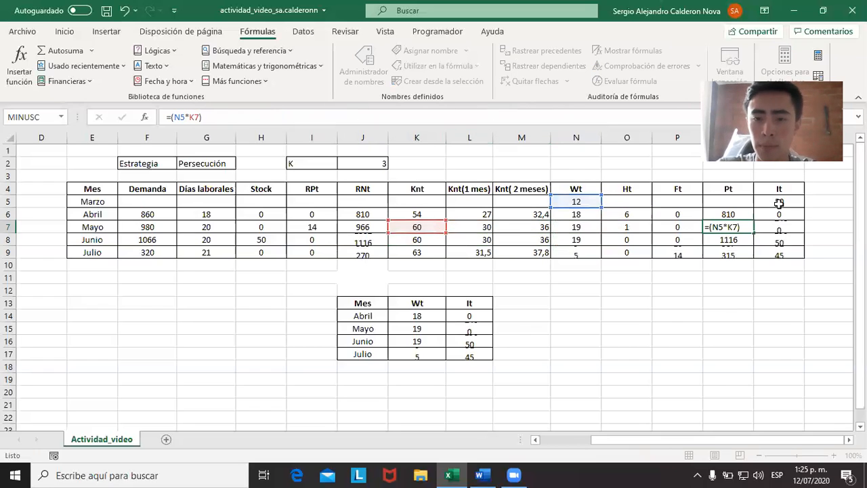
key(ctrl+Return)
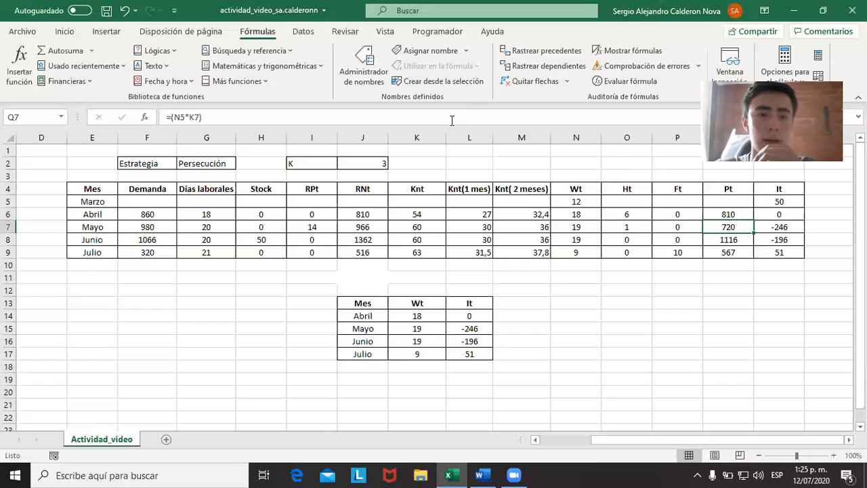
Extend May's Pt formula to =(N5*K7)+(O6*M7) to include the workers hired in April.
click(452, 118)
key(ctrl+v)
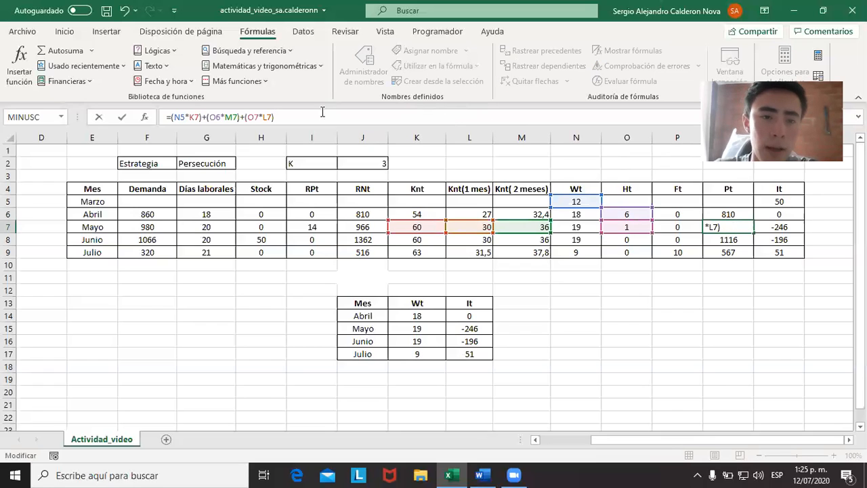
drag(323, 111, 245, 114)
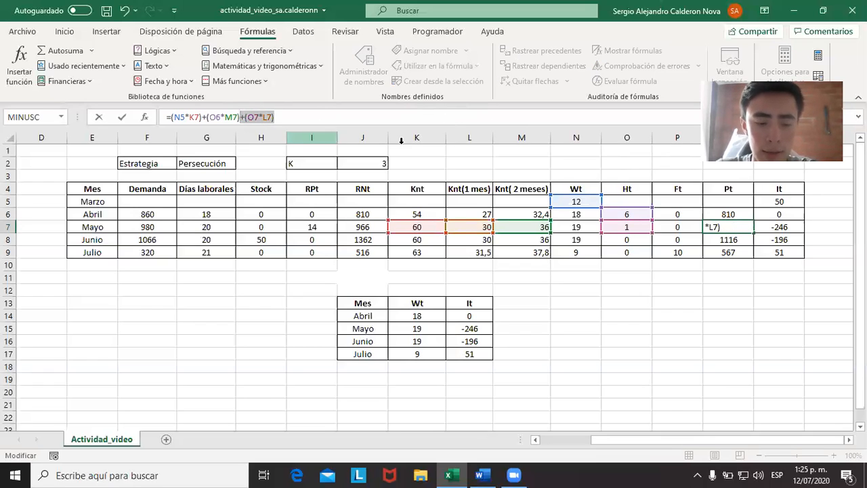
key(BackSpace)
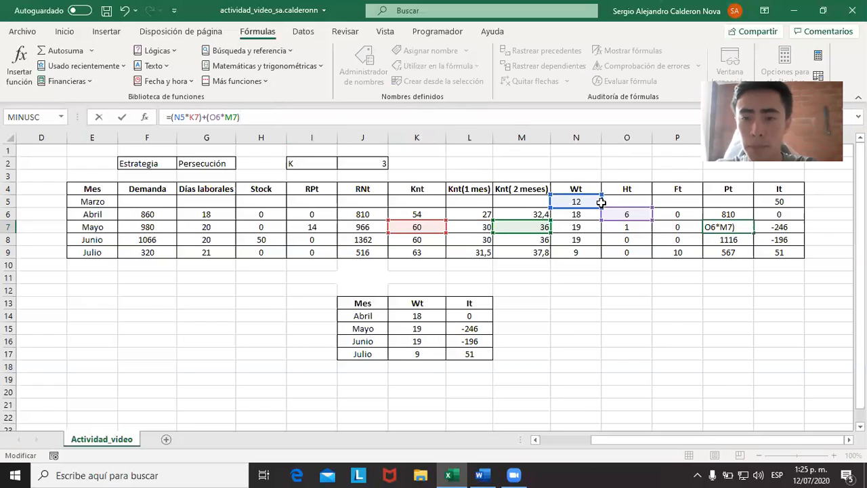
key(Return)
key(Up)
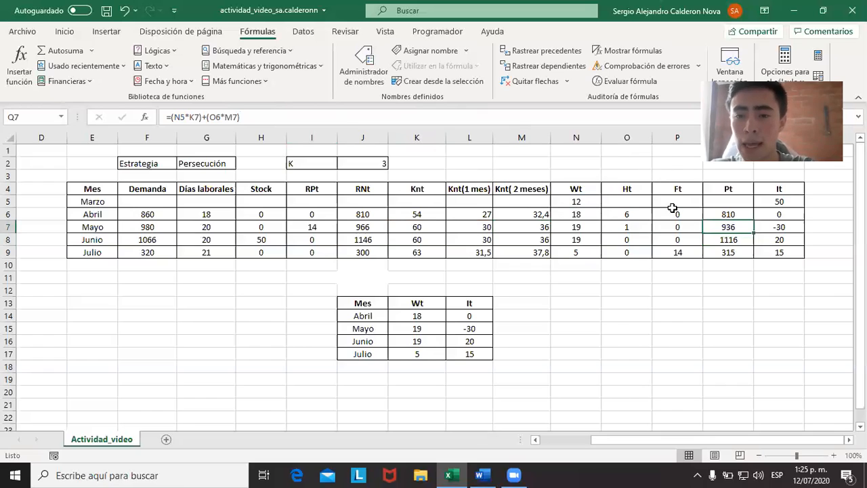
Extend May's Pt formula to =(N5*K7)+(O6*M7)+(O7*L7) to include the production of the worker hired in May.
click(441, 118)
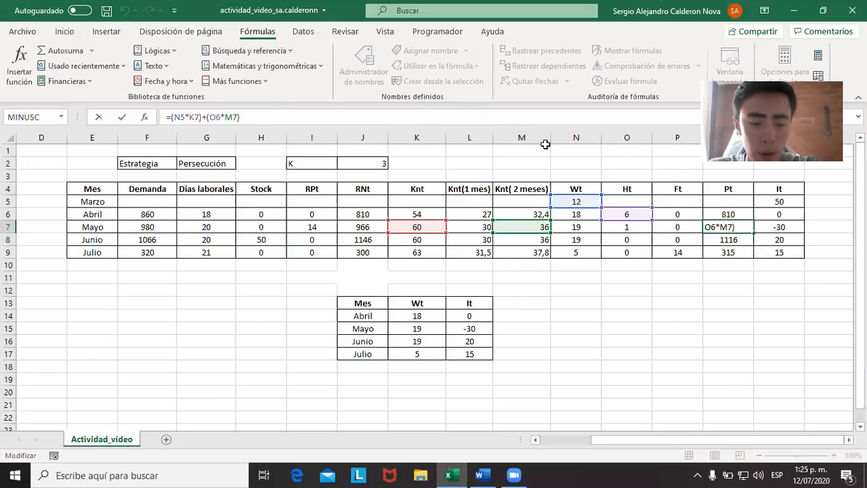
text(+(O7*L7))
key(ctrl+Return)
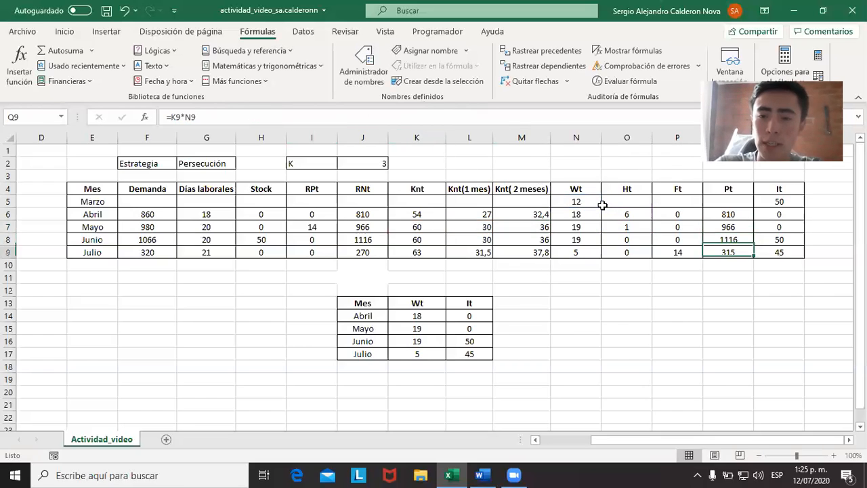
Set May's hires Ht to 0 to test the plan without hiring that month.
key(Left)
key(Left)
text(0)
key(Return)
key(Up)
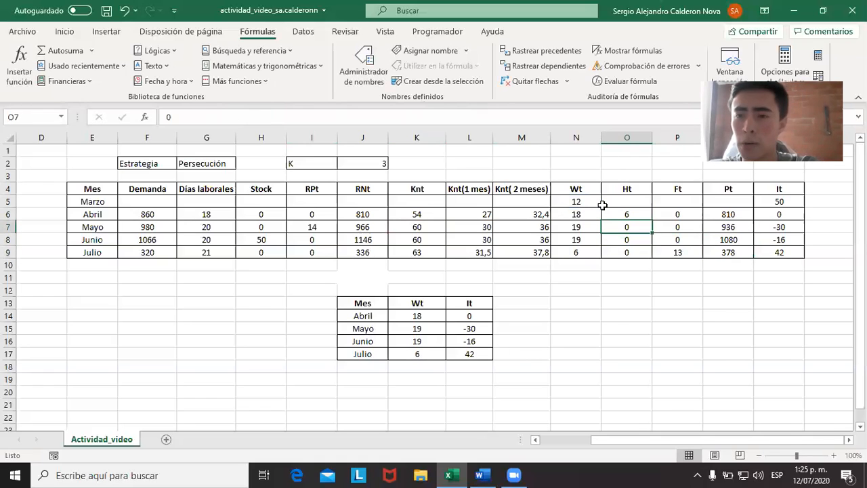
Set May's hires Ht to 1.
text(1)
key(Return)
key(Up)
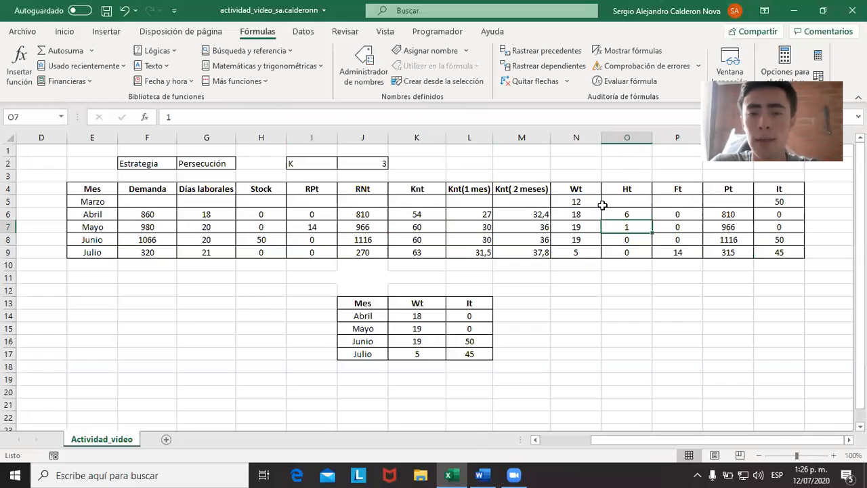
Inspect May's Ft formula, its It formula and the Pt, prior It, RPt and Demanda cells behind the inventory.
key(Right)
key(Right)
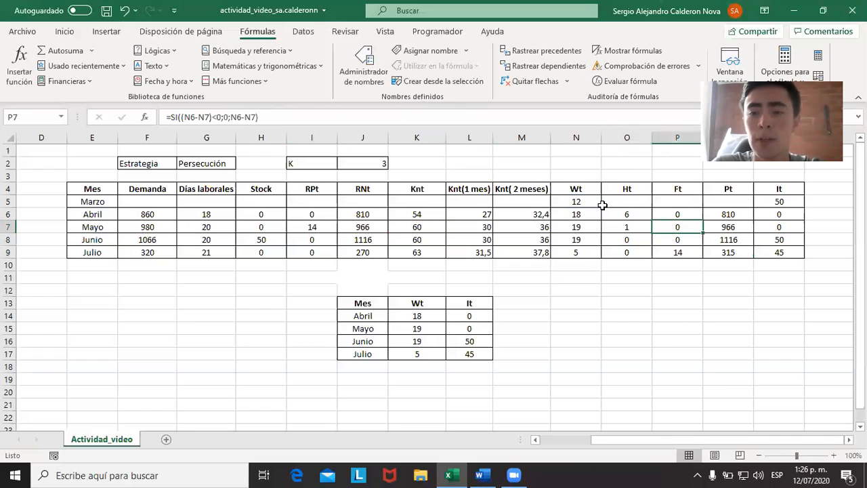
key(Left)
key(Right)
key(Right)
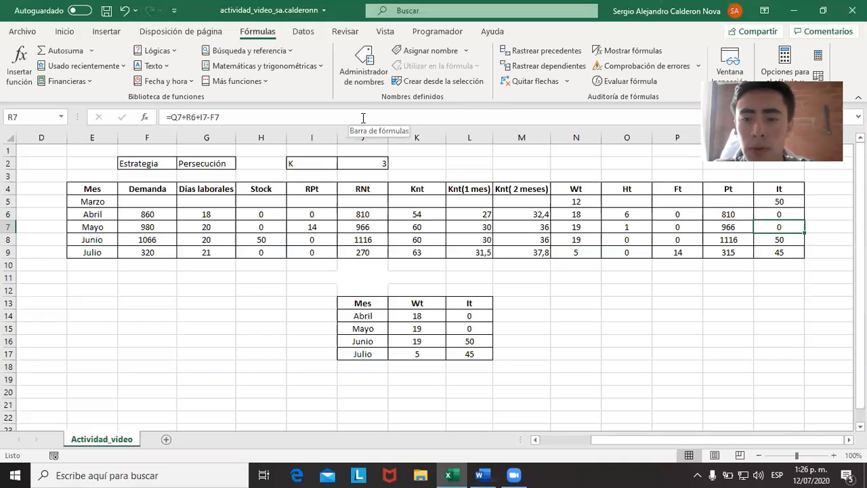
click(367, 116)
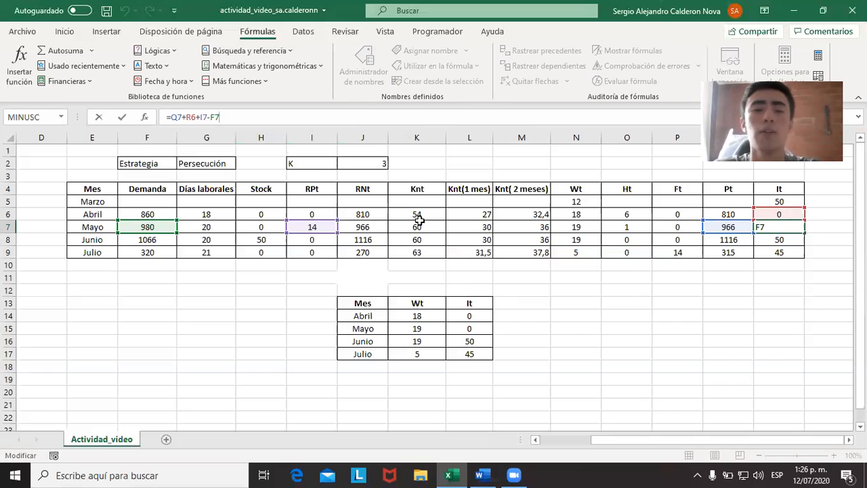
key(Escape)
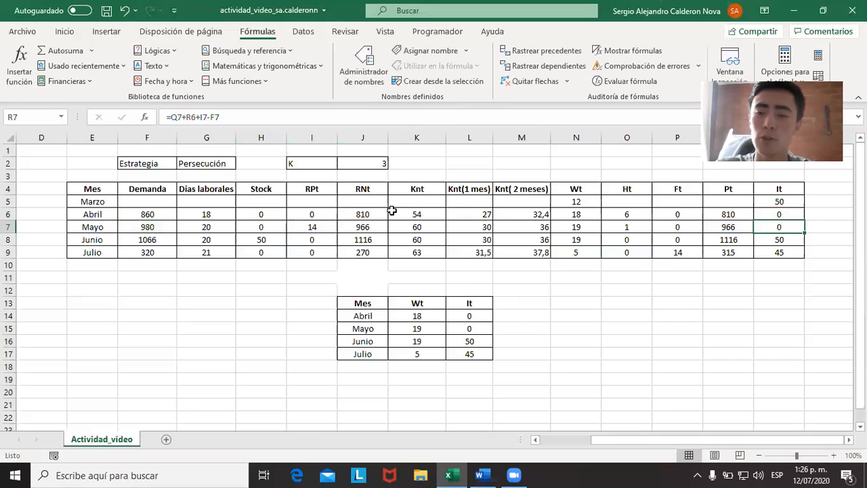
key(Left)
key(Right)
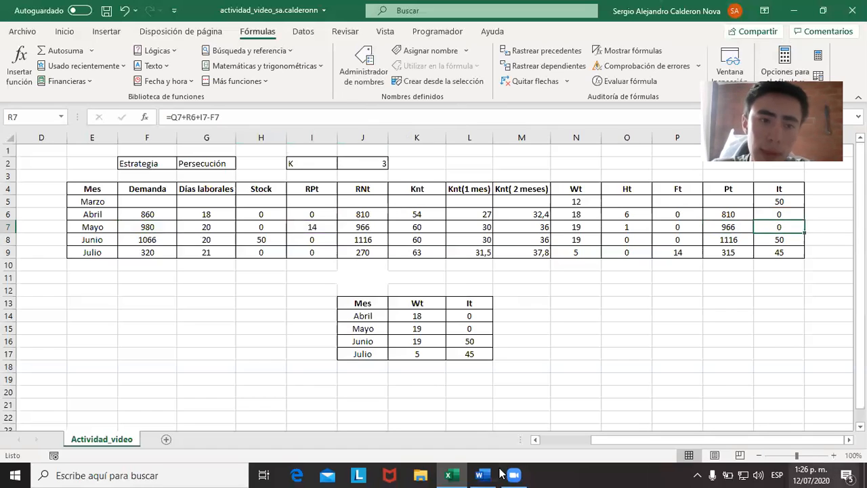
Inspect June's Demanda, Días laborales and Stock cells.
click(145, 239)
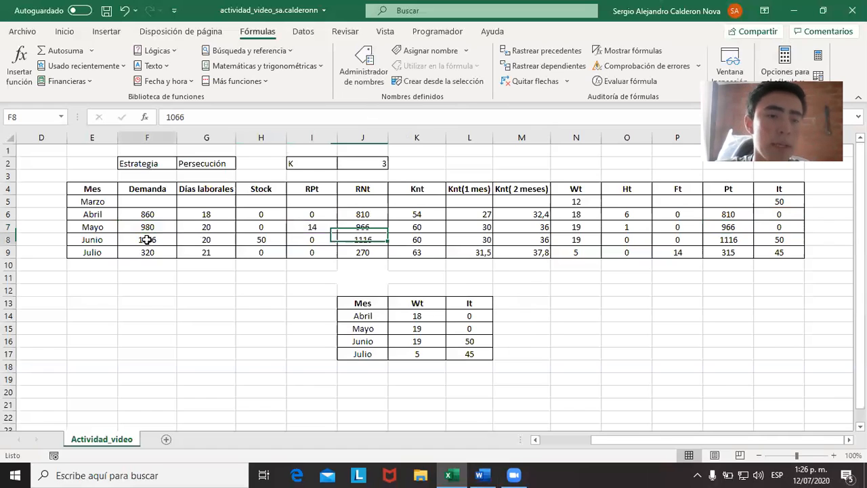
click(201, 241)
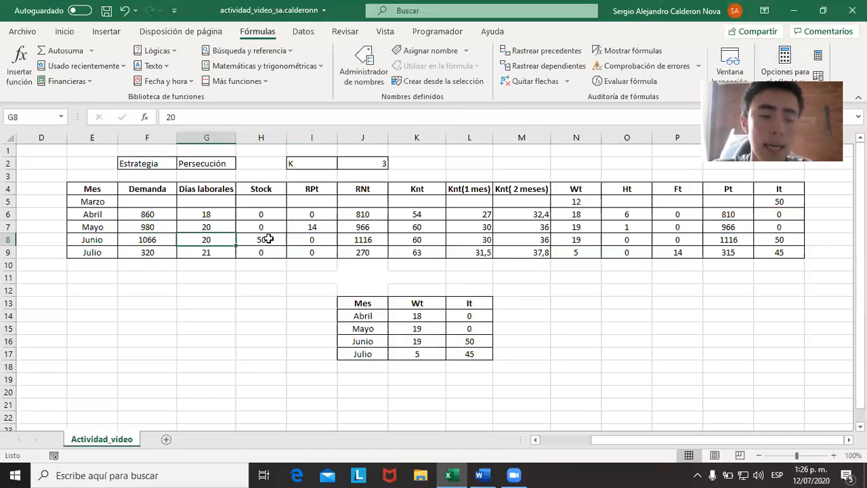
double_click(269, 239)
key(Escape)
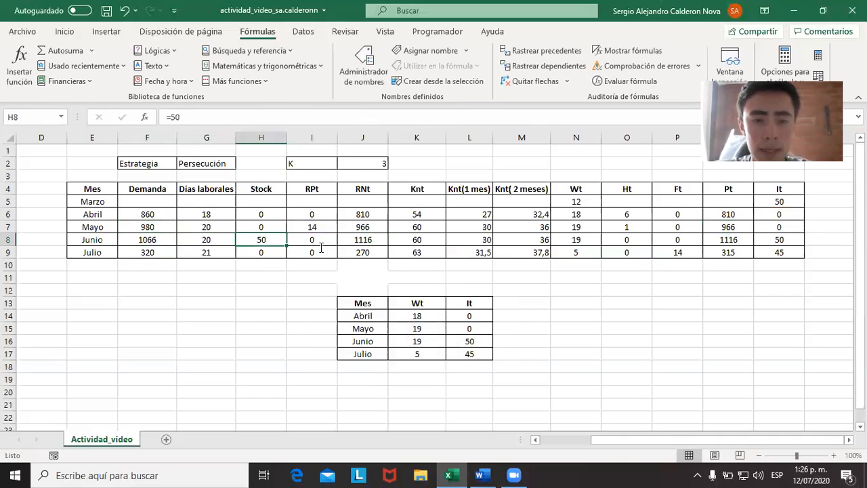
Switch to the Word problem statement, select the line on June's safety inventory of 50 sombrillas, and return to the Excel sheet.
key(alt+Tab)
drag(539, 249, 256, 249)
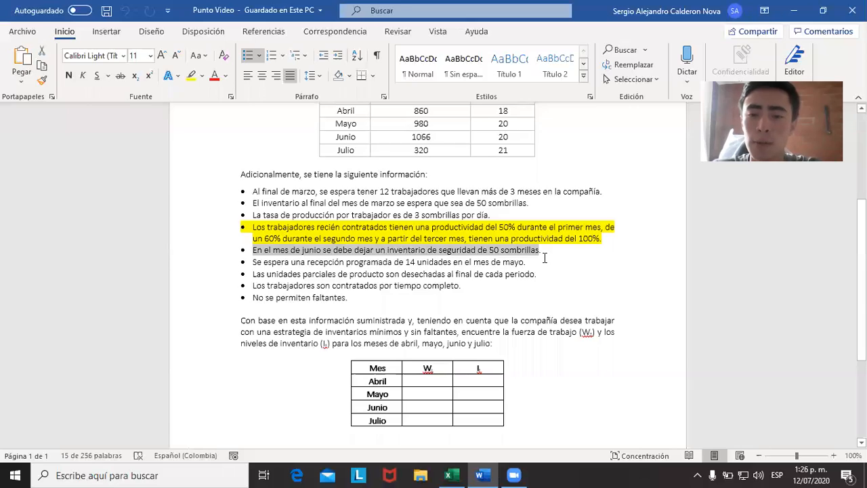
key(alt+Tab)
key(Caps_Lock)
key(Caps_Lock)
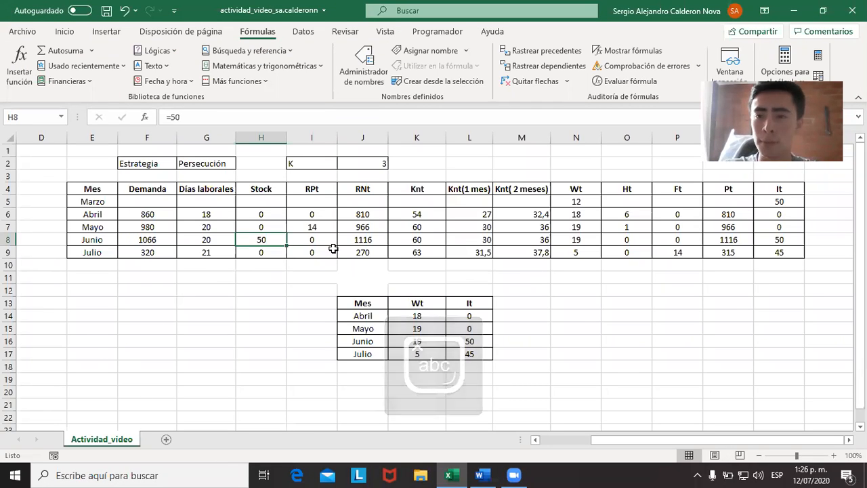
Inspect June's RNt formula with the cells it references, plus the month's Knt and Knt( 2 meses) values.
key(Left)
key(Left)
key(Right)
key(Right)
key(Right)
key(Right)
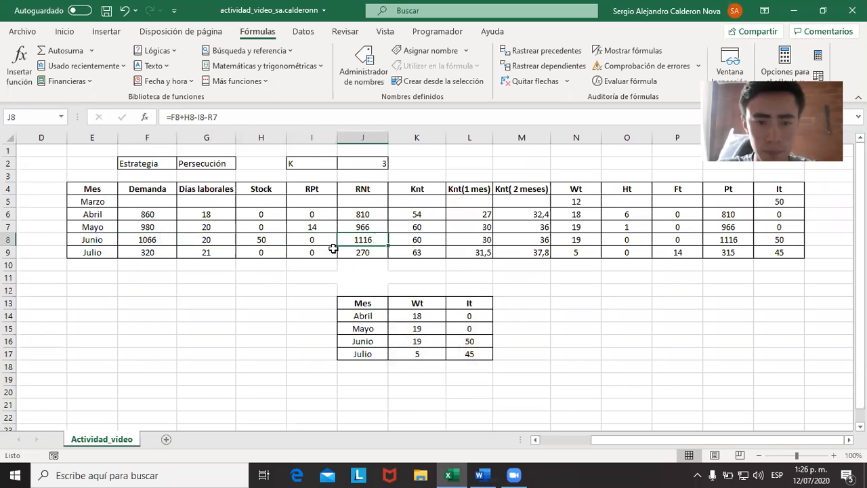
click(263, 117)
key(Escape)
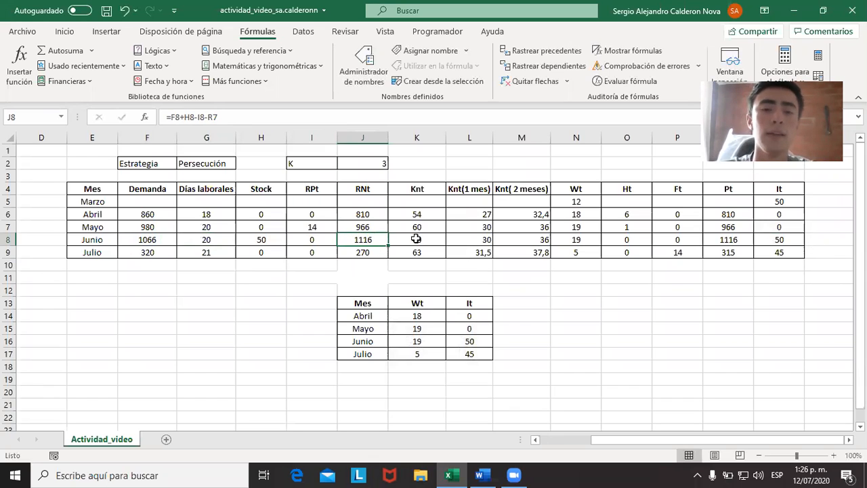
mouse_move(418, 239)
mouse_down()
mouse_move(516, 240)
mouse_move(419, 237)
mouse_up()
click(533, 241)
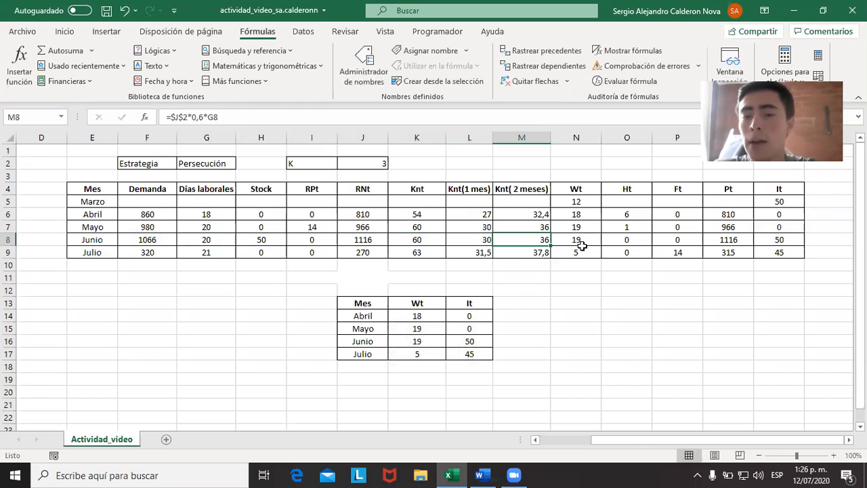
Inspect June's Pt formula and its term for the worker hired in May without changing it.
click(732, 239)
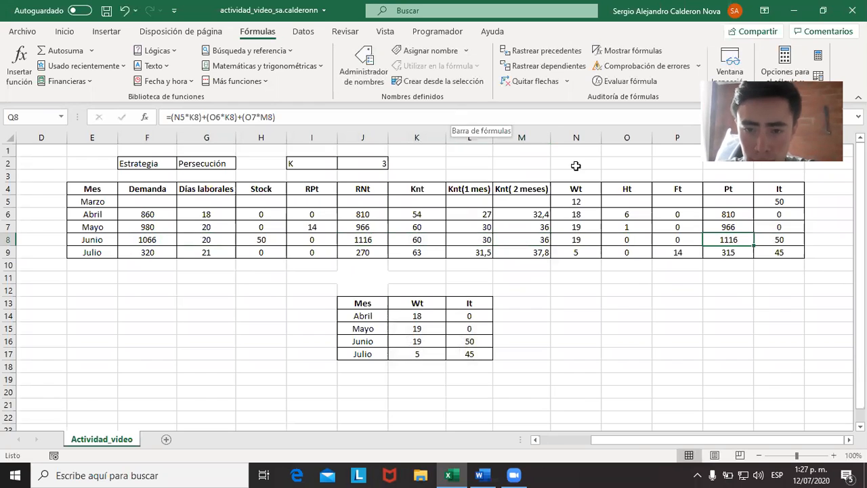
click(378, 114)
drag(378, 110, 237, 113)
key(Escape)
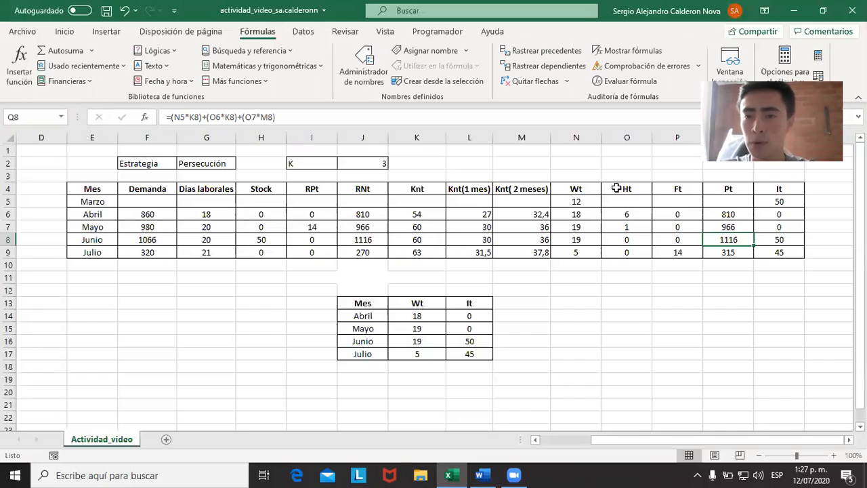
Shorten June's Pt formula to =(N5*K8)+(O6*K8), leaving out the worker hired in May.
drag(471, 110, 238, 112)
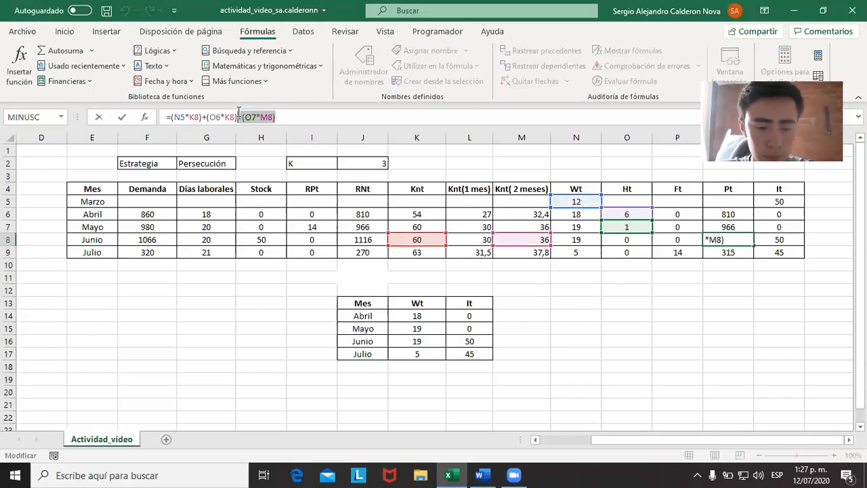
key(Delete)
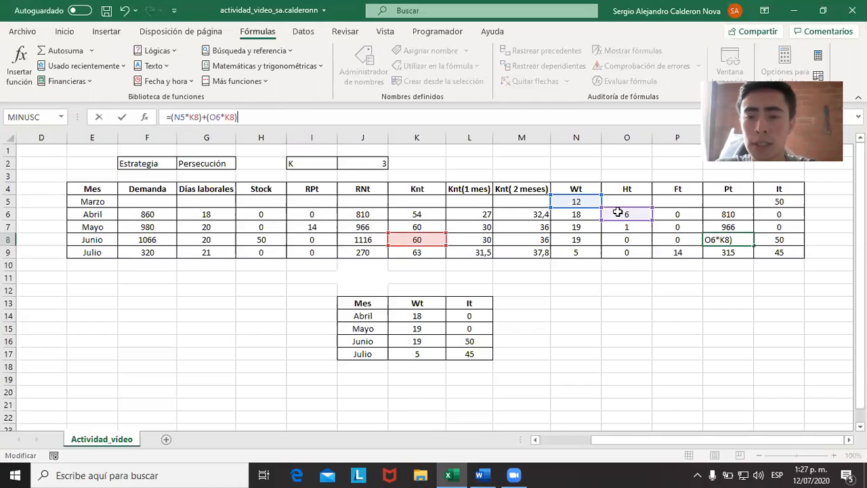
key(ctrl+Return)
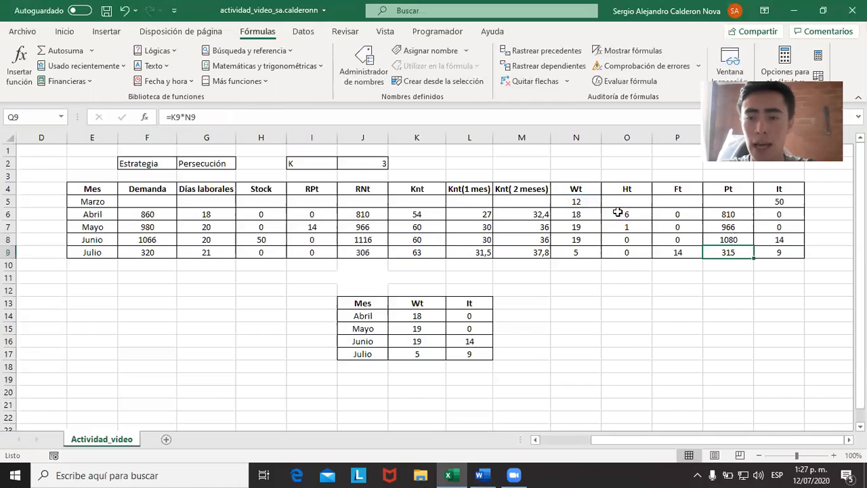
Try adding the May hire's production, +(O7*M8), to June's Pt formula.
click(474, 110)
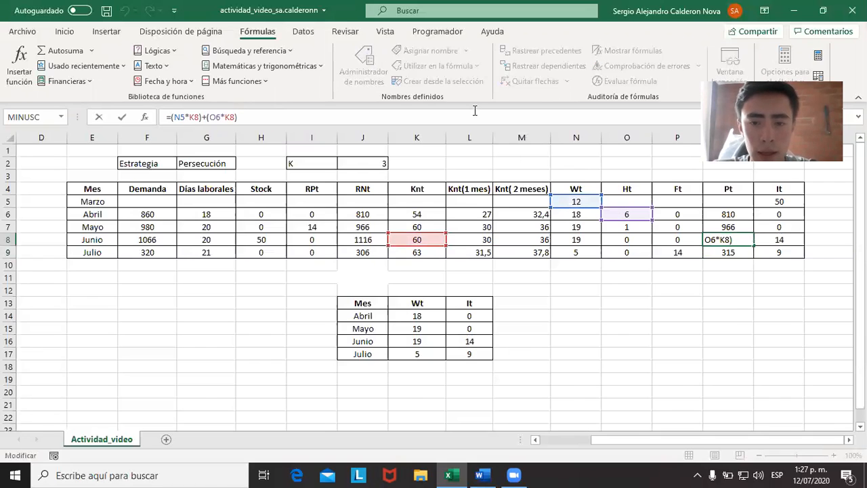
key(Escape)
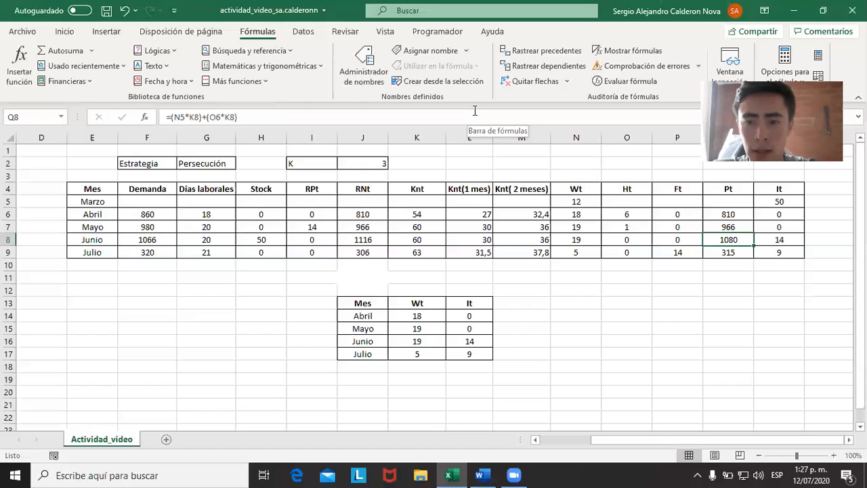
click(474, 110)
text(+(O7*M8))
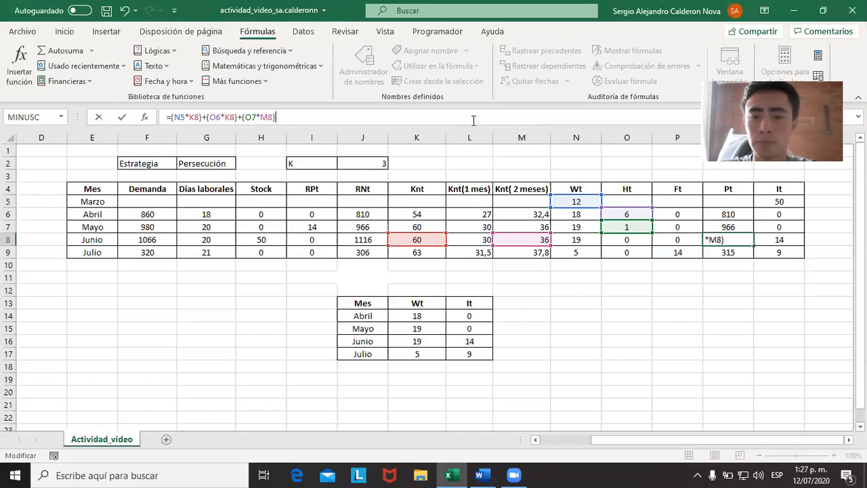
key(Return)
key(Up)
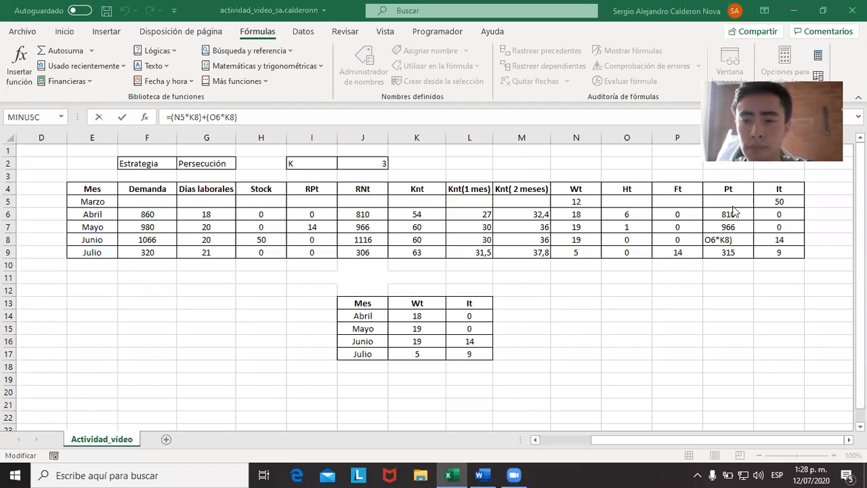
Complete June's Pt formula as =(N5*K8)+(O6*K8)+(O7*M8), counting the May hire at second-month productivity.
click(726, 247)
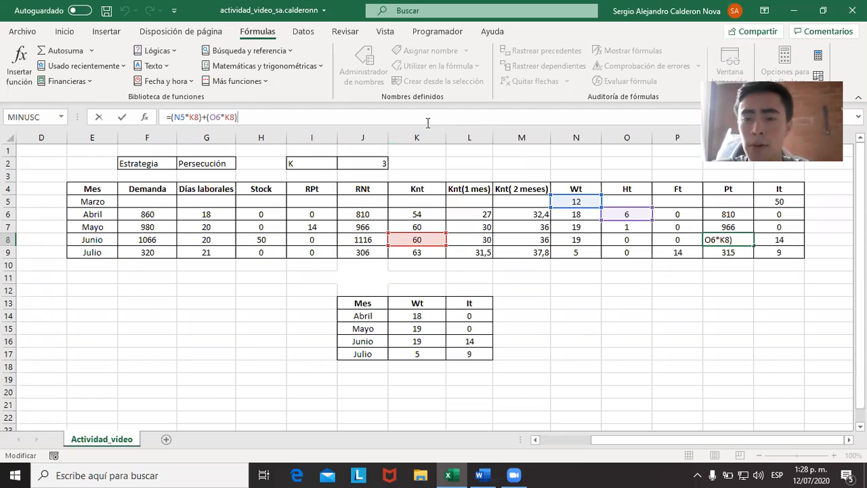
key(Return)
key(Up)
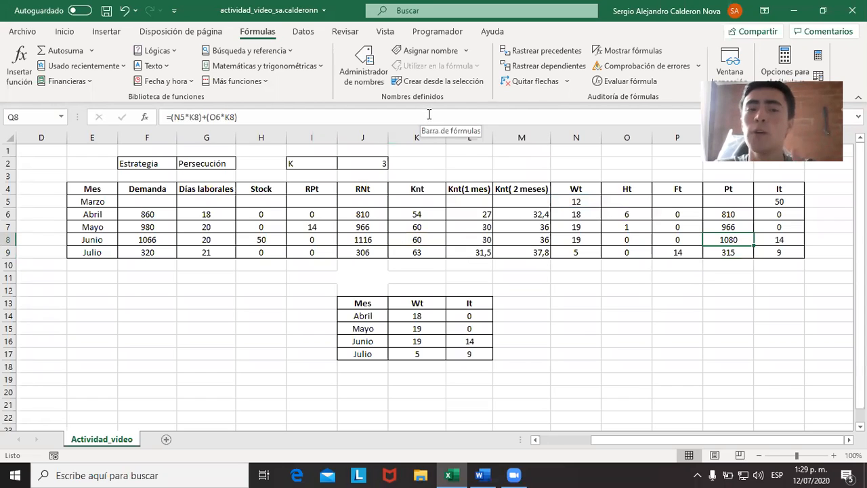
click(429, 116)
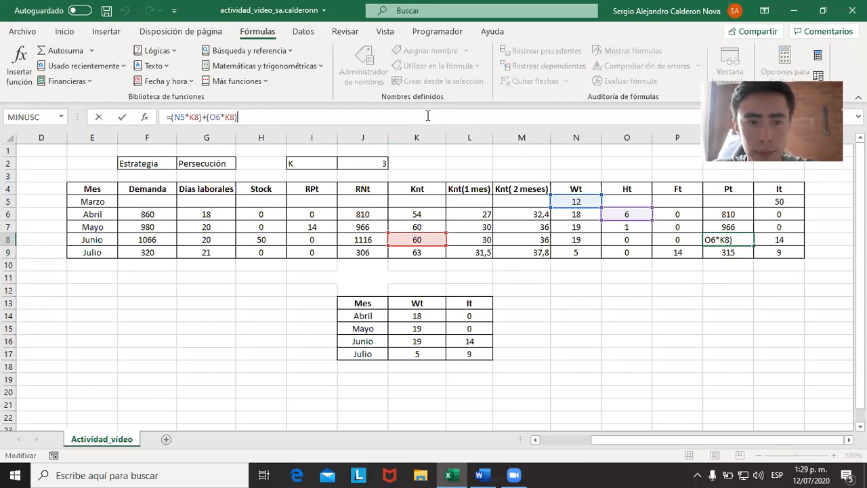
text(+(O7*M8))
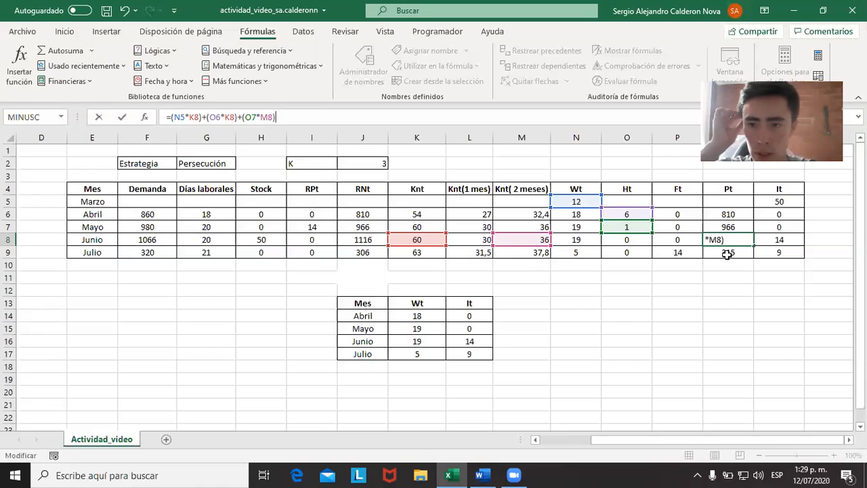
key(Return)
key(Up)
Inspect June's Pt, Ft and Ht formulas.
key(Left)
key(Left)
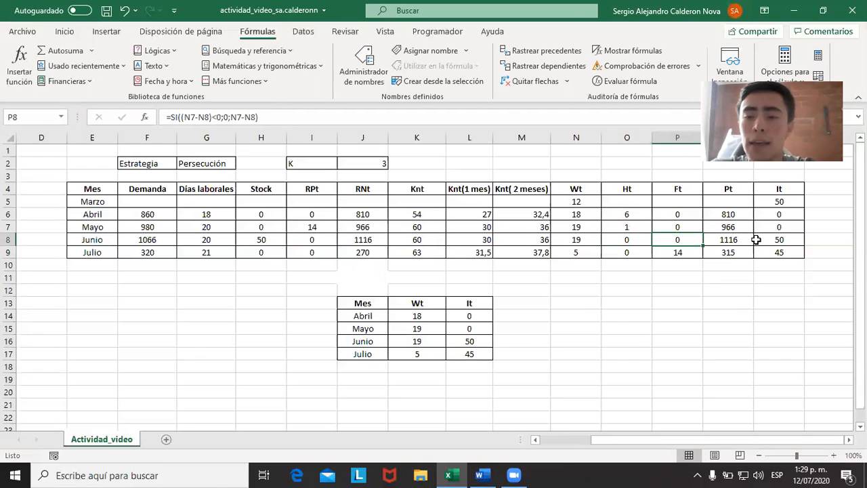
click(749, 240)
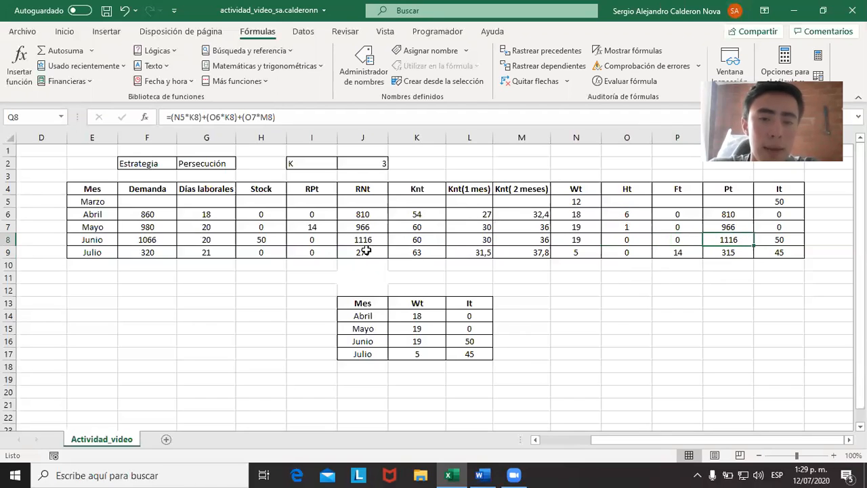
key(Left)
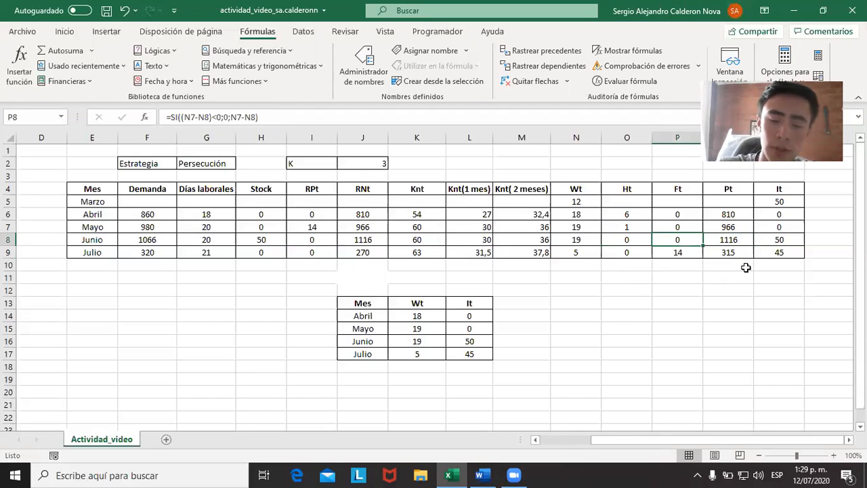
key(Left)
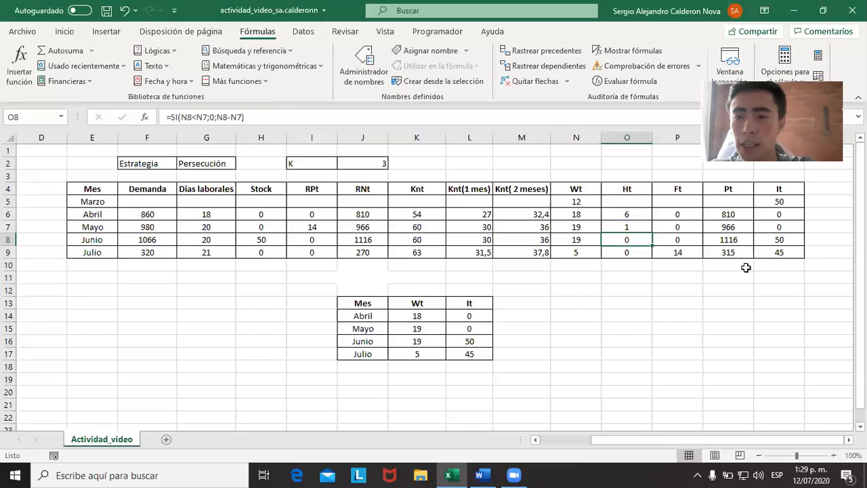
key(Right)
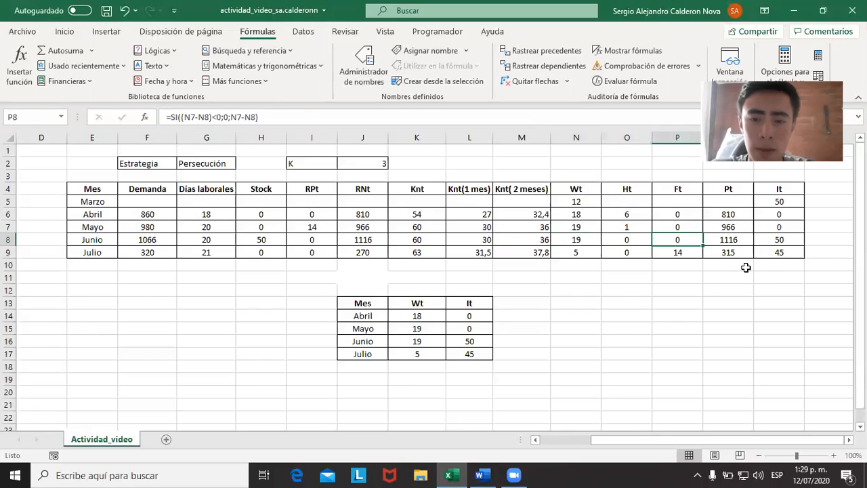
Inspect the cells referenced by June's inventory It formula.
key(Right)
key(Right)
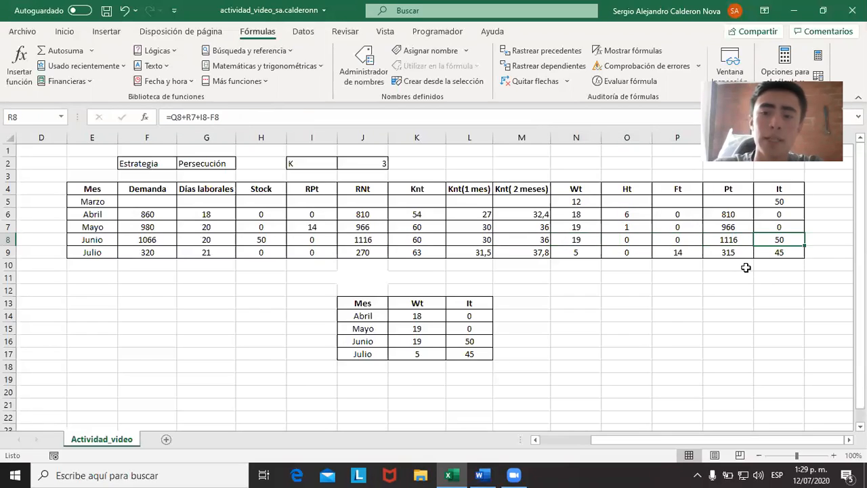
key(F2)
key(Escape)
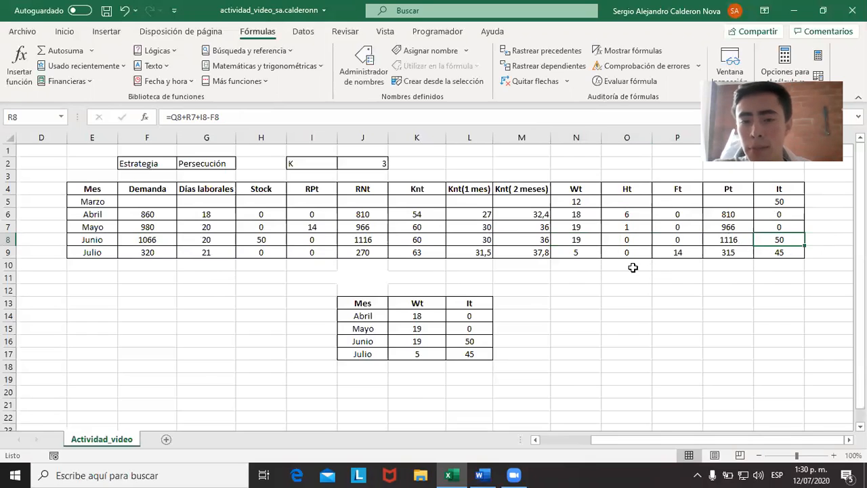
Review July's demand, then compare its workforce Wt and hires Ht formulas.
click(159, 250)
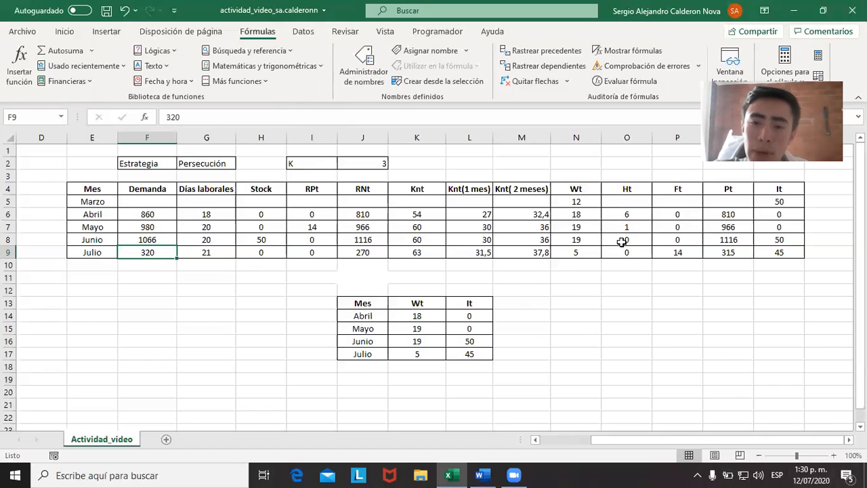
click(583, 250)
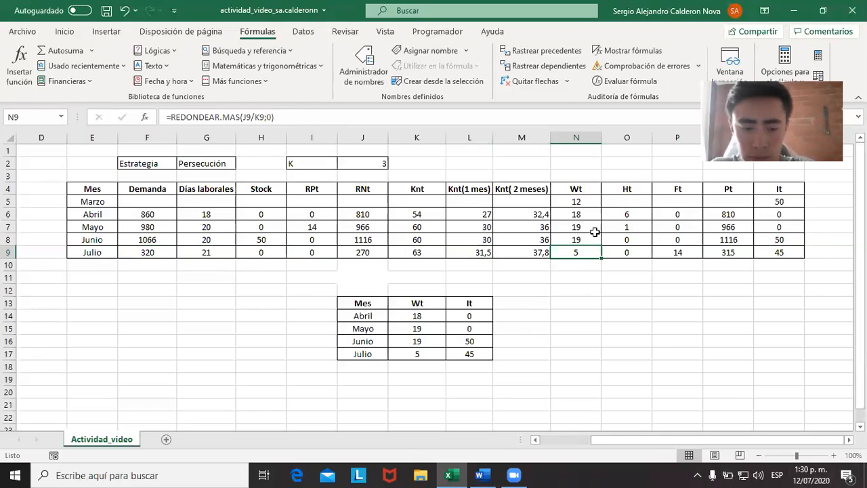
key(Right)
key(Left)
key(Right)
key(Right)
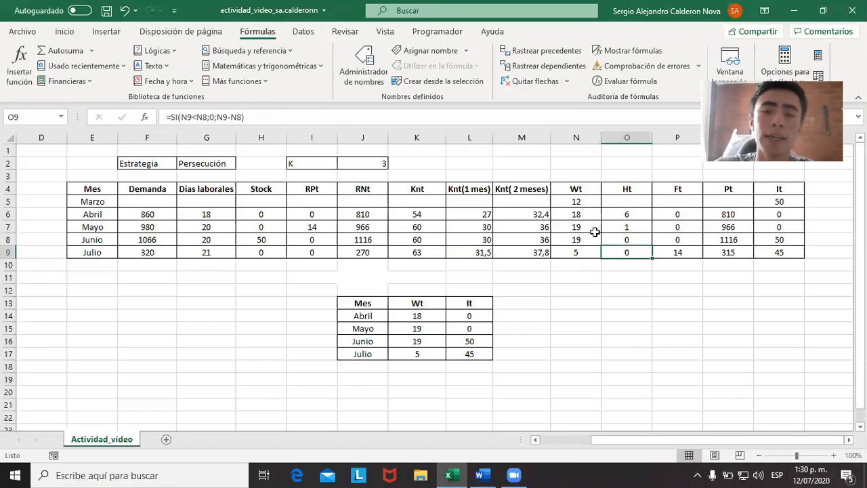
key(Left)
key(Left)
key(Right)
key(Right)
key(Left)
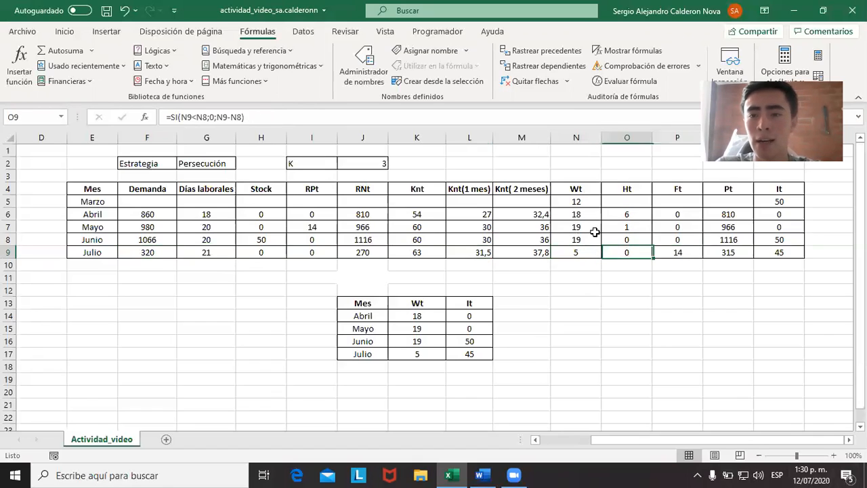
key(Left)
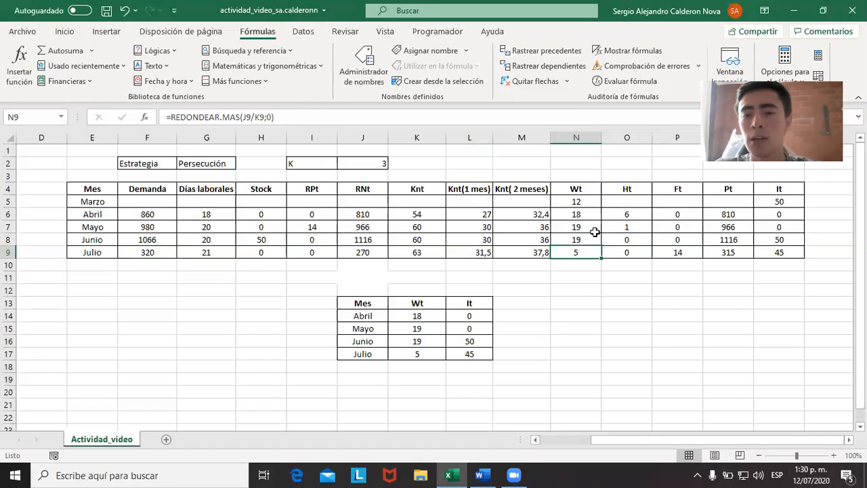
Check July's production Pt formula and the cells its workforce Wt formula refers to.
click(728, 252)
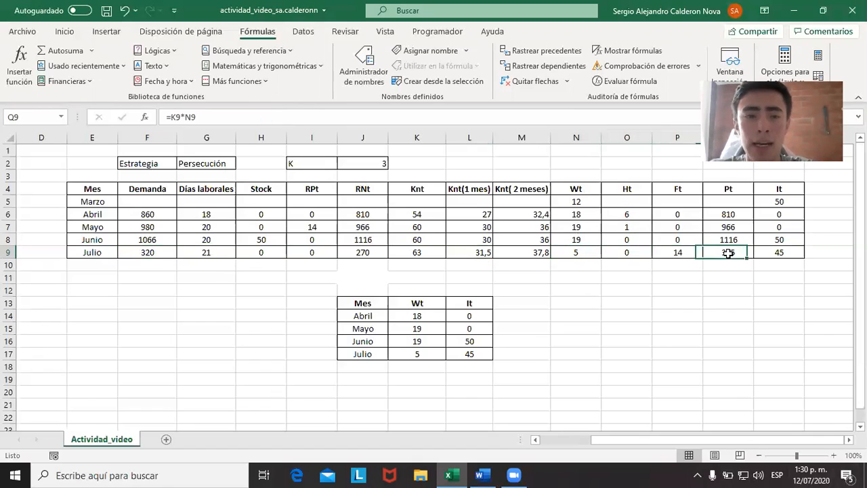
click(588, 253)
key(F2)
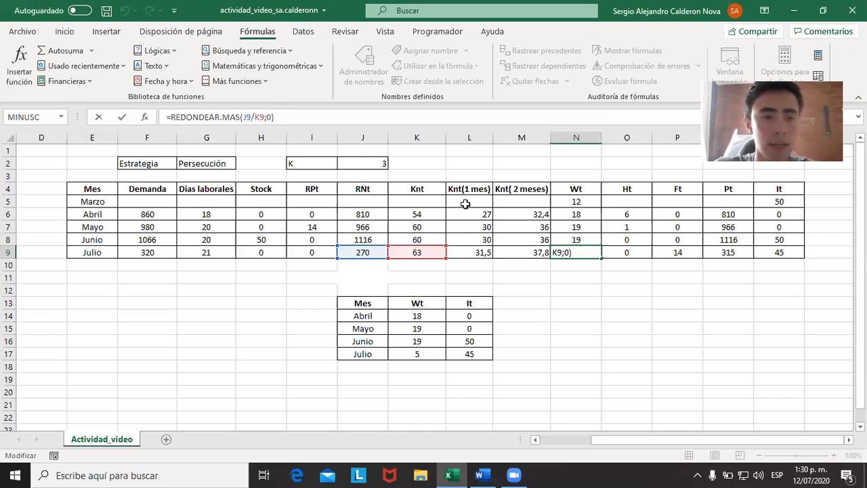
Compare July's Knt formulas for fully productive, first-month and second-month workers.
key(Left)
key(Left)
key(Left)
key(Left)
key(Right)
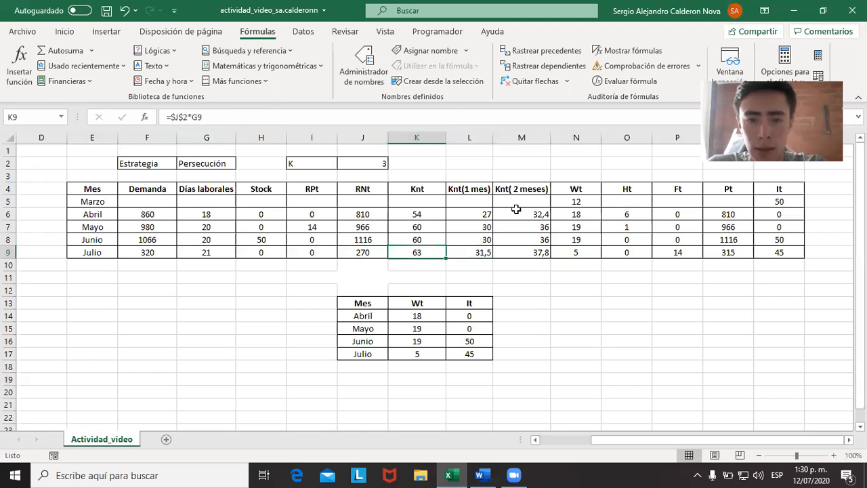
key(Left)
key(Right)
key(Right)
key(Right)
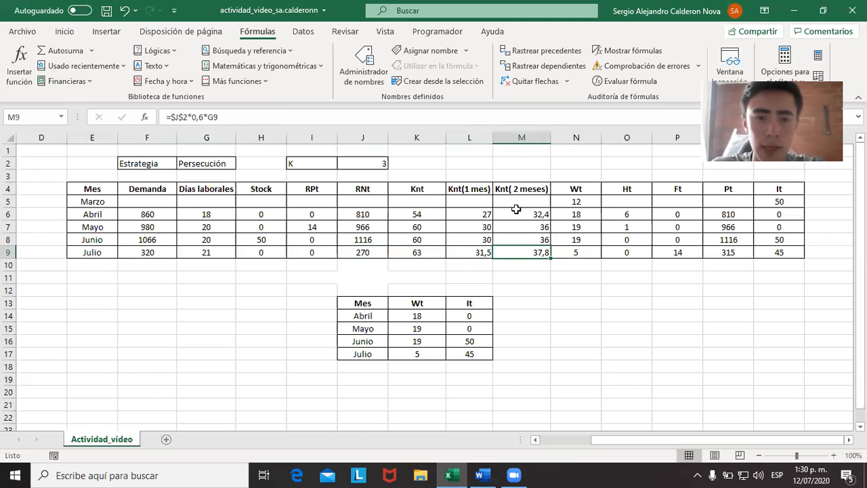
key(Left)
key(Left)
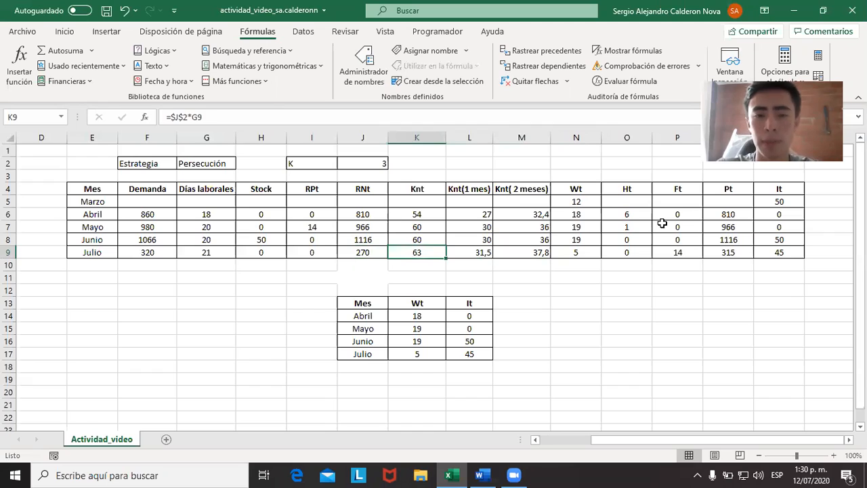
Examine how July's Wt formula rounds up the net requirement RNt divided by Knt.
key(Right)
key(Right)
key(Right)
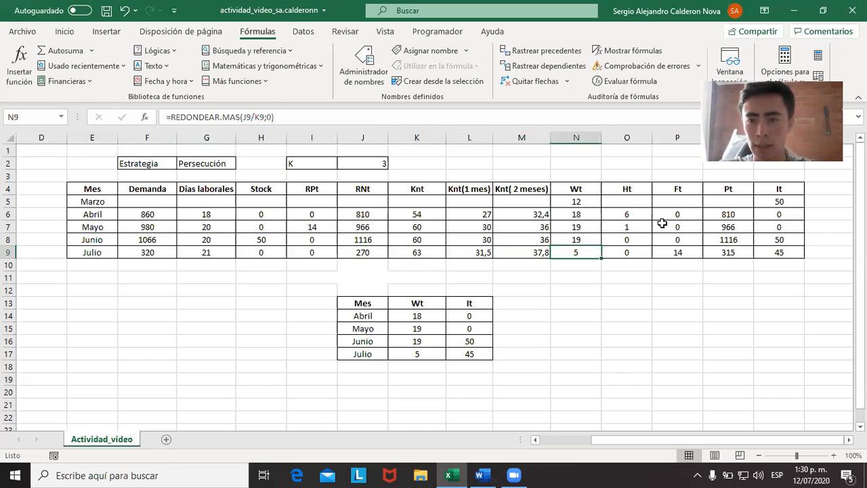
key(F2)
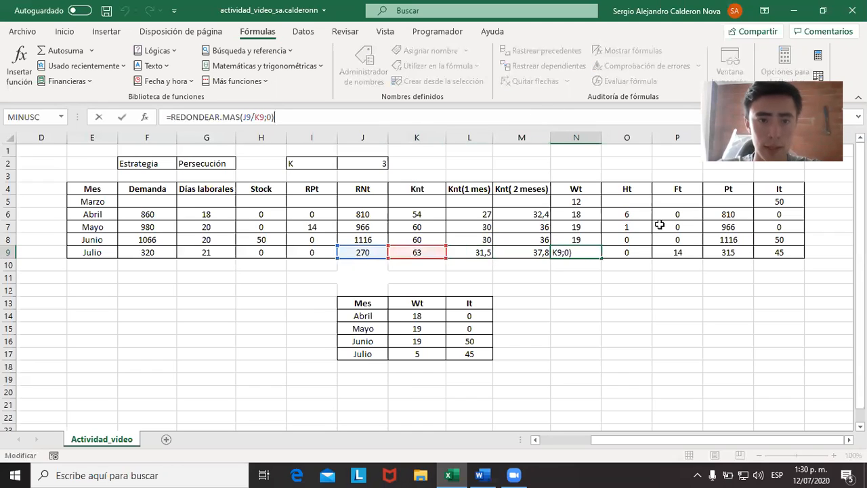
key(Escape)
key(Down)
key(Up)
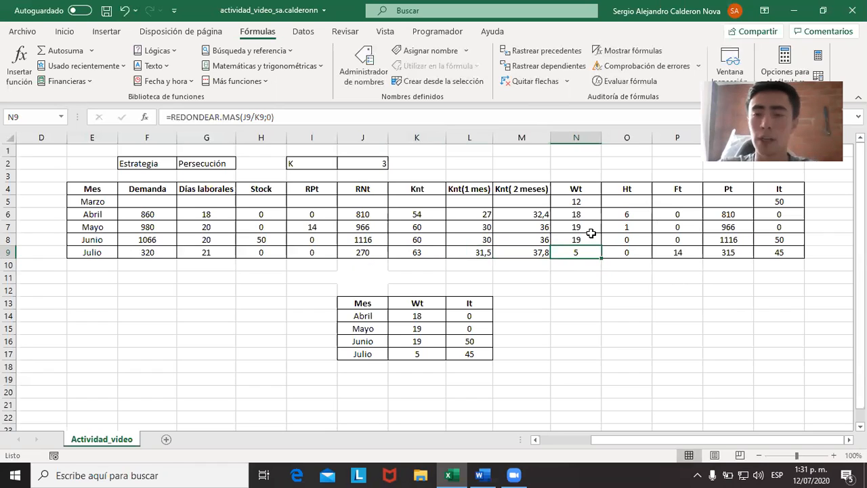
Inspect July's hires Ht and layoffs Ft formulas, which compare Wt with June's.
key(Caps_Lock)
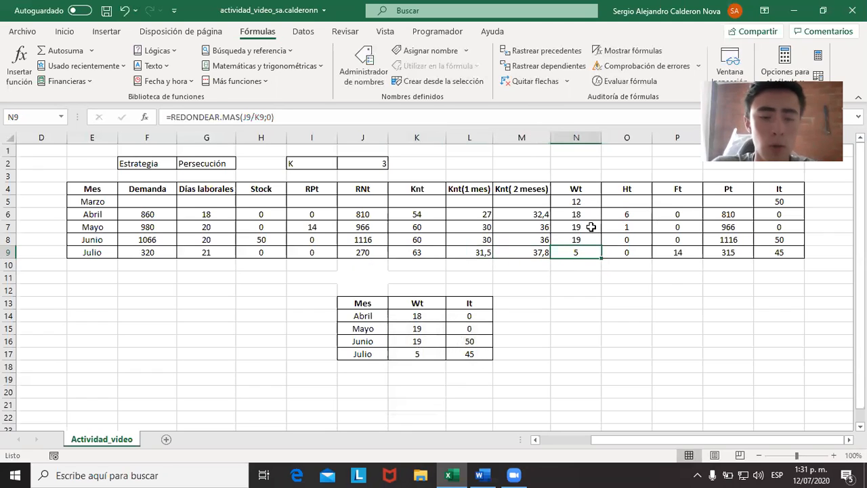
key(Left)
key(Caps_Lock)
key(Right)
key(Left)
key(Right)
key(Right)
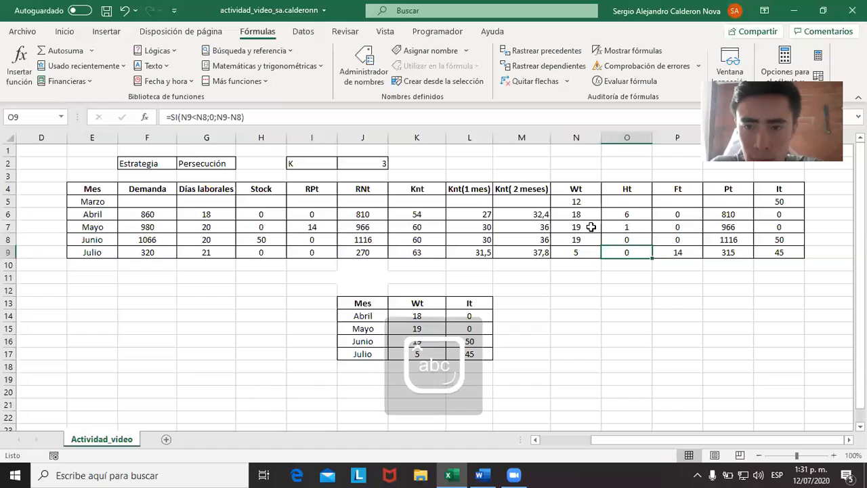
key(Right)
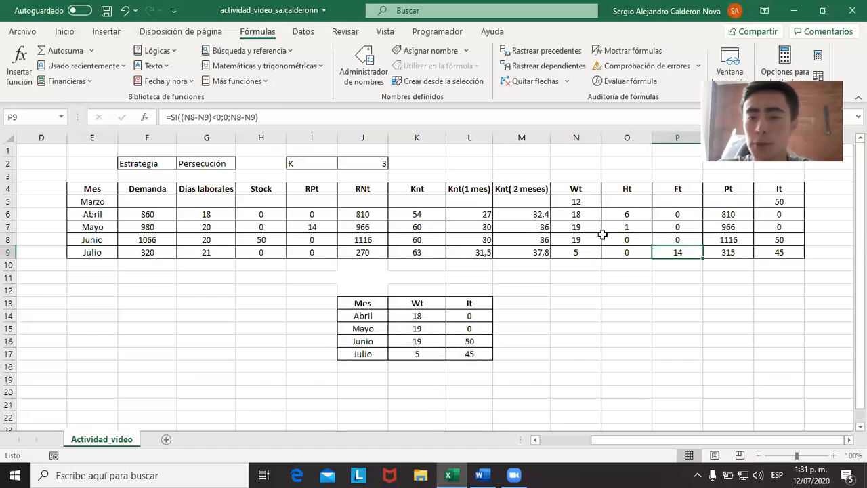
Trace the Knt and Wt cells that July's production Pt formula multiplies.
click(726, 251)
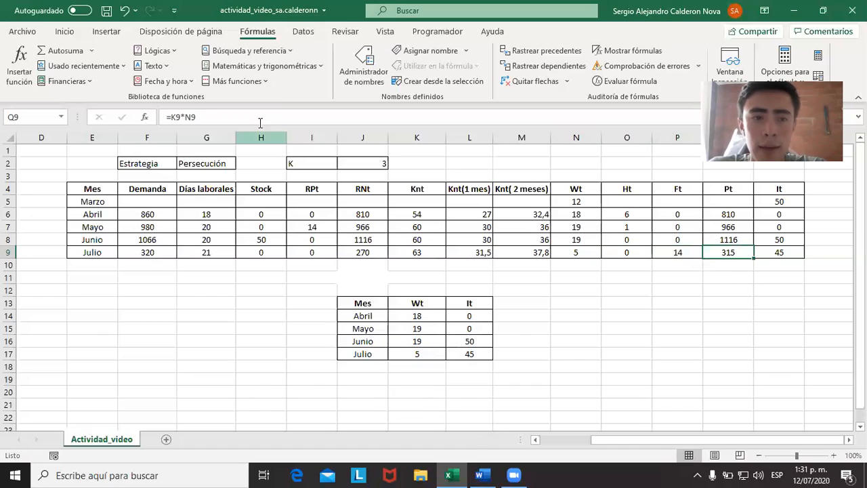
click(260, 116)
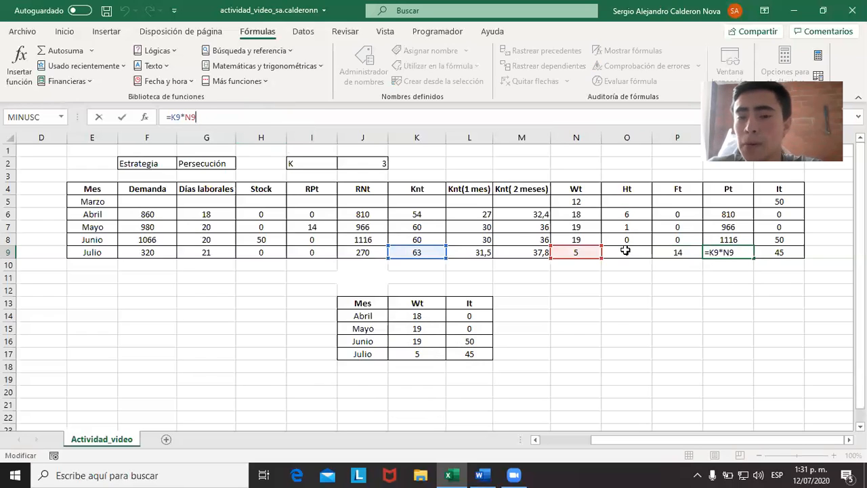
key(Escape)
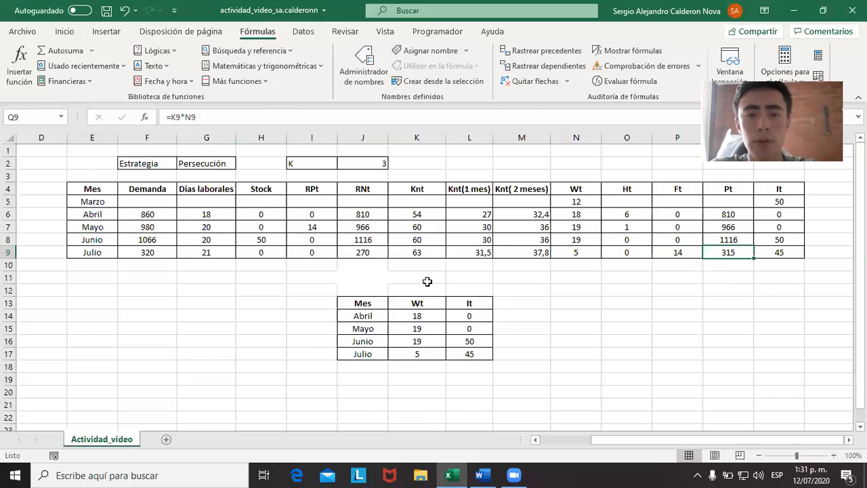
double_click(727, 254)
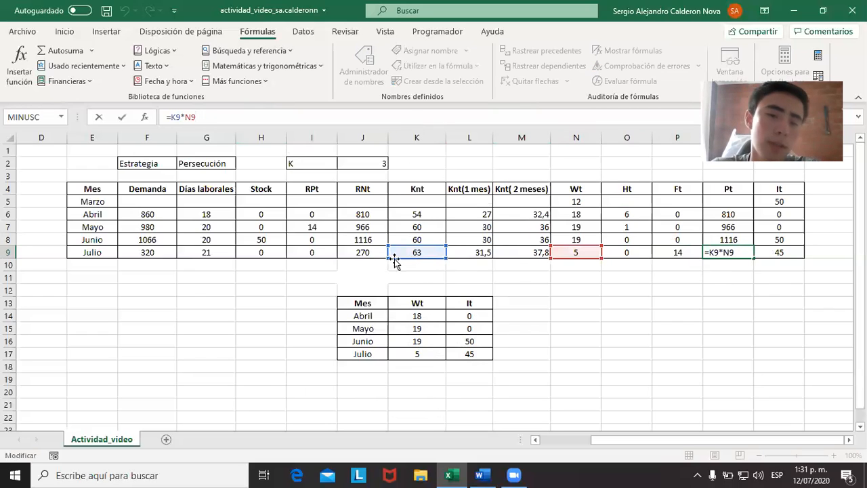
key(Escape)
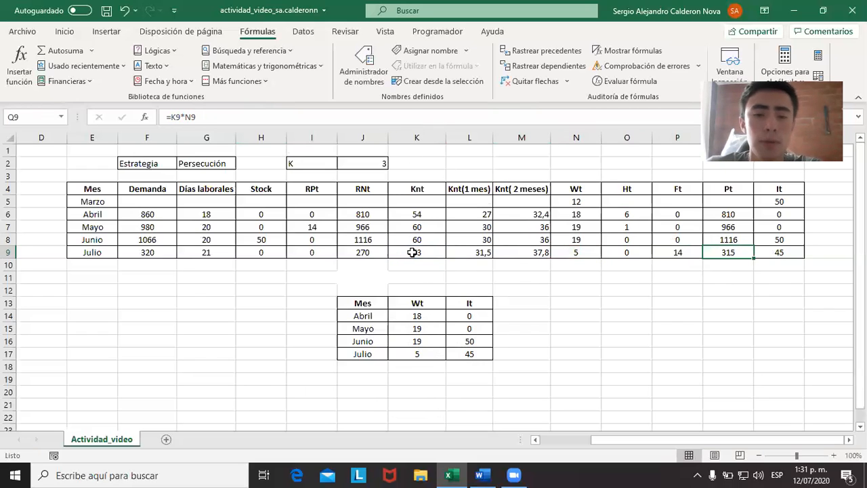
key(Caps_Lock)
key(Caps_Lock)
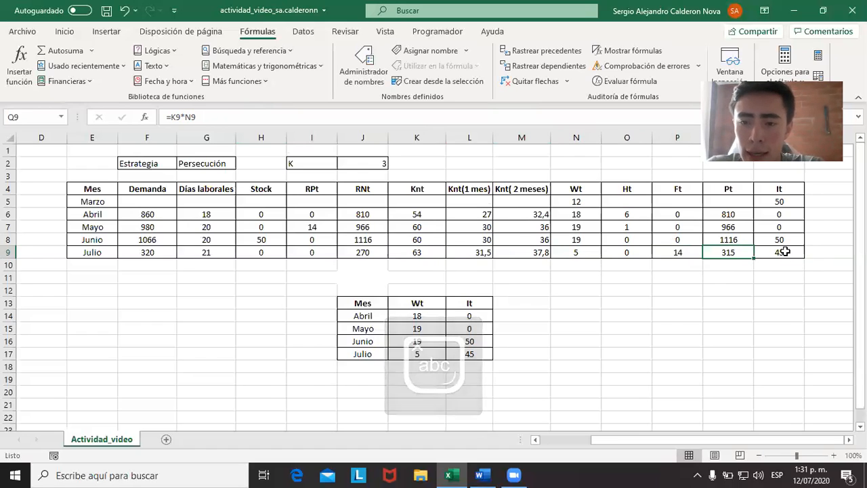
Trace the production, previous inventory, RPt and demand cells used in July's It formula.
click(784, 250)
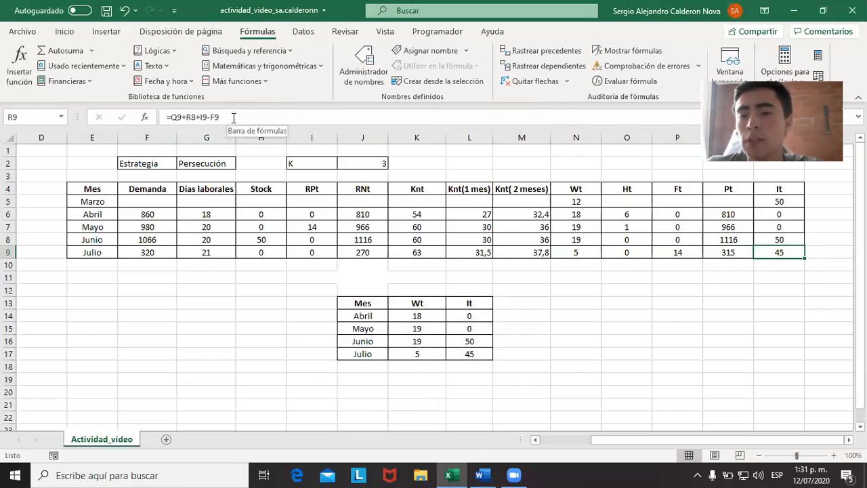
click(533, 120)
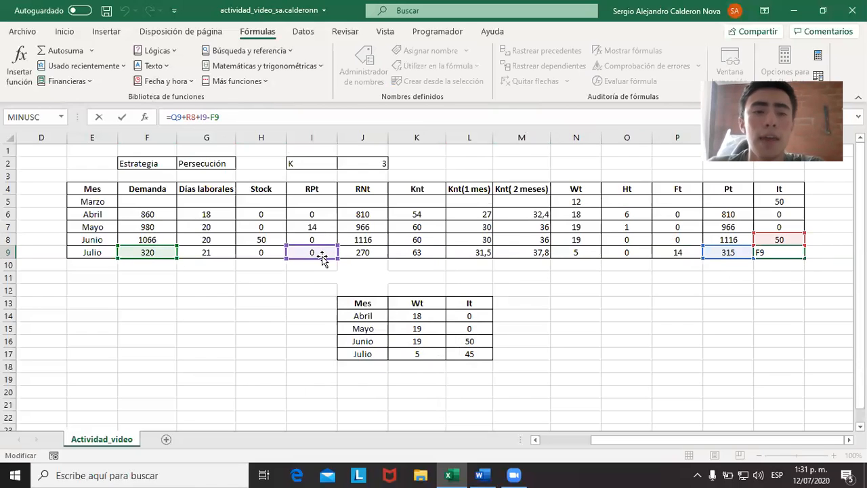
key(ctrl+Return)
drag(785, 265, 742, 249)
click(775, 253)
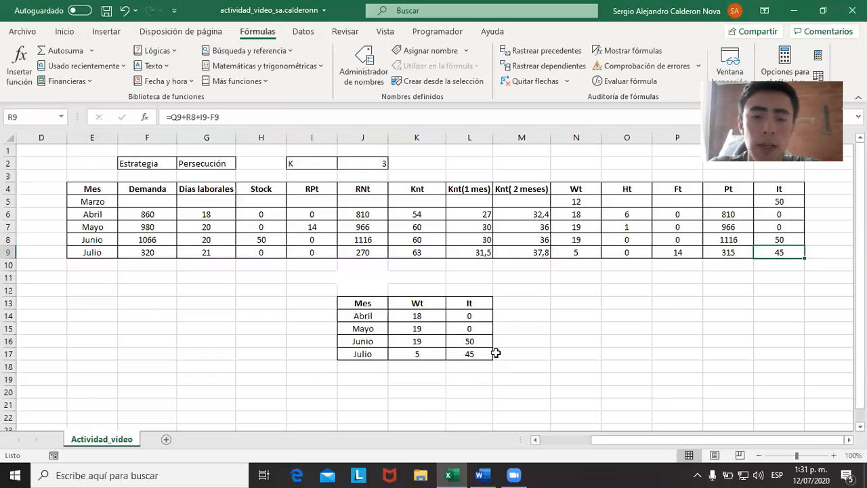
Highlight the summary table of monthly Wt and It for review, then clear the selection.
drag(501, 366, 308, 288)
drag(361, 269, 364, 279)
click(377, 278)
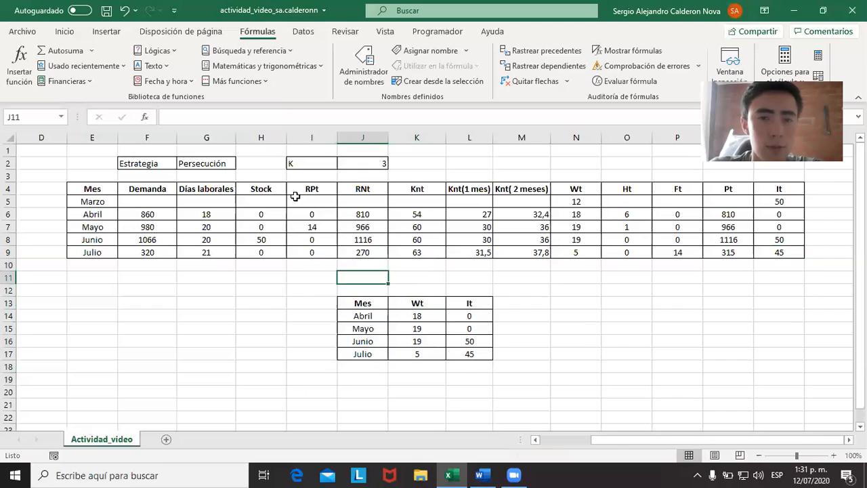